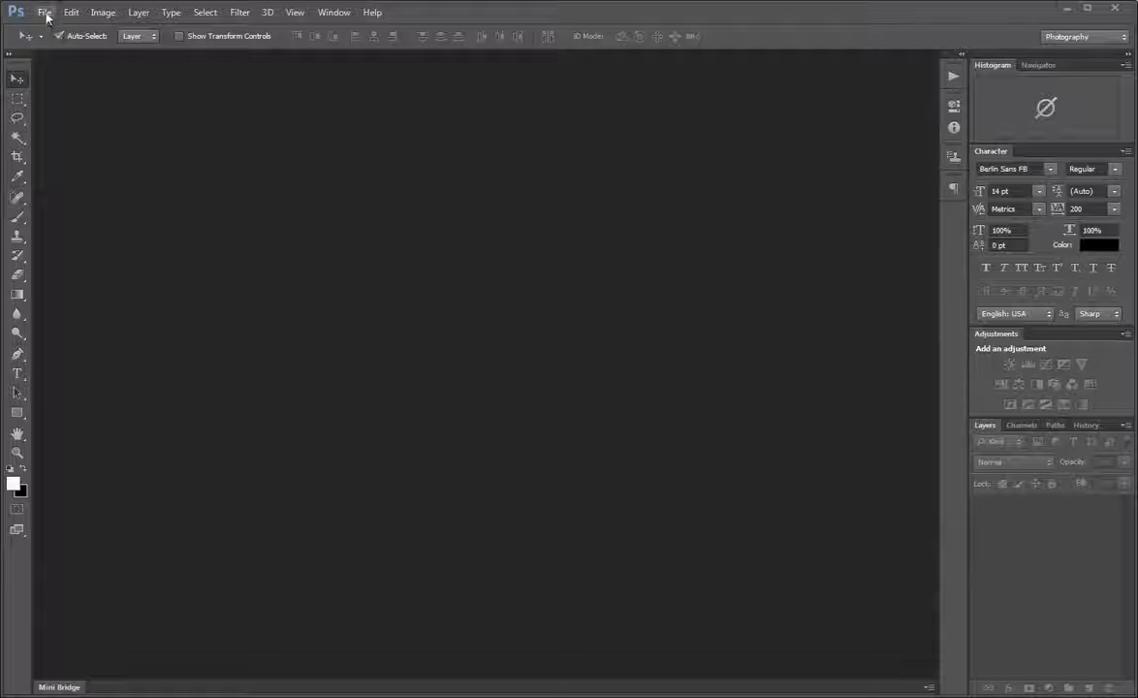
# - Start a new document and base its settings on the Web preset
pyautogui.click(45, 14)
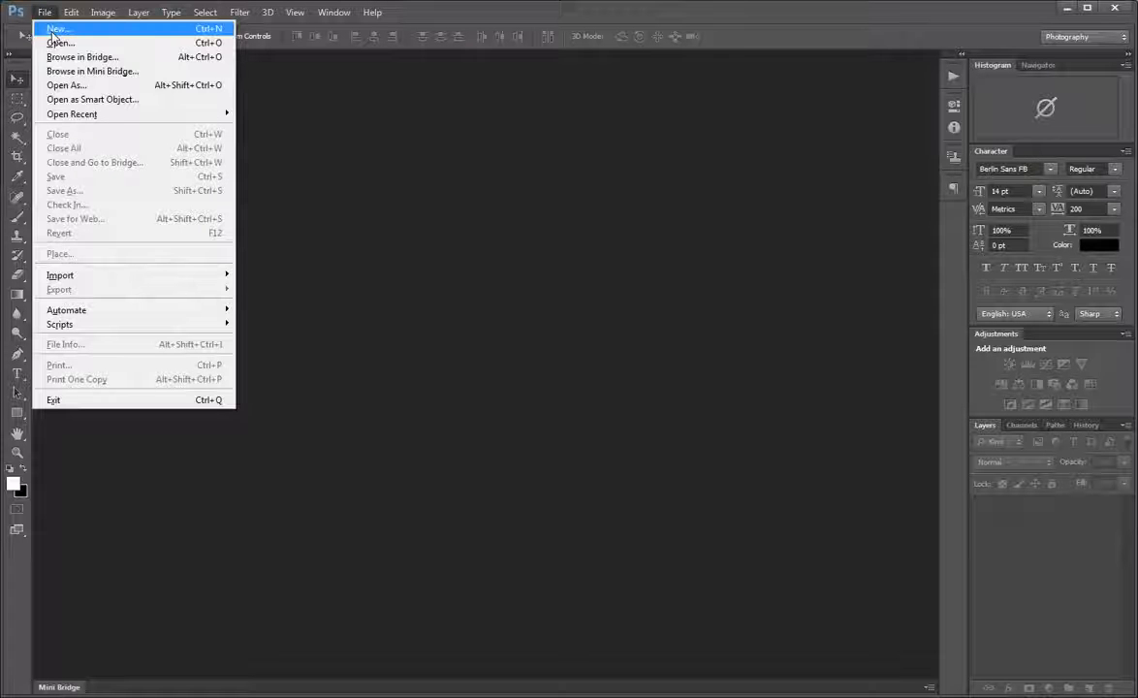
pyautogui.click(55, 29)
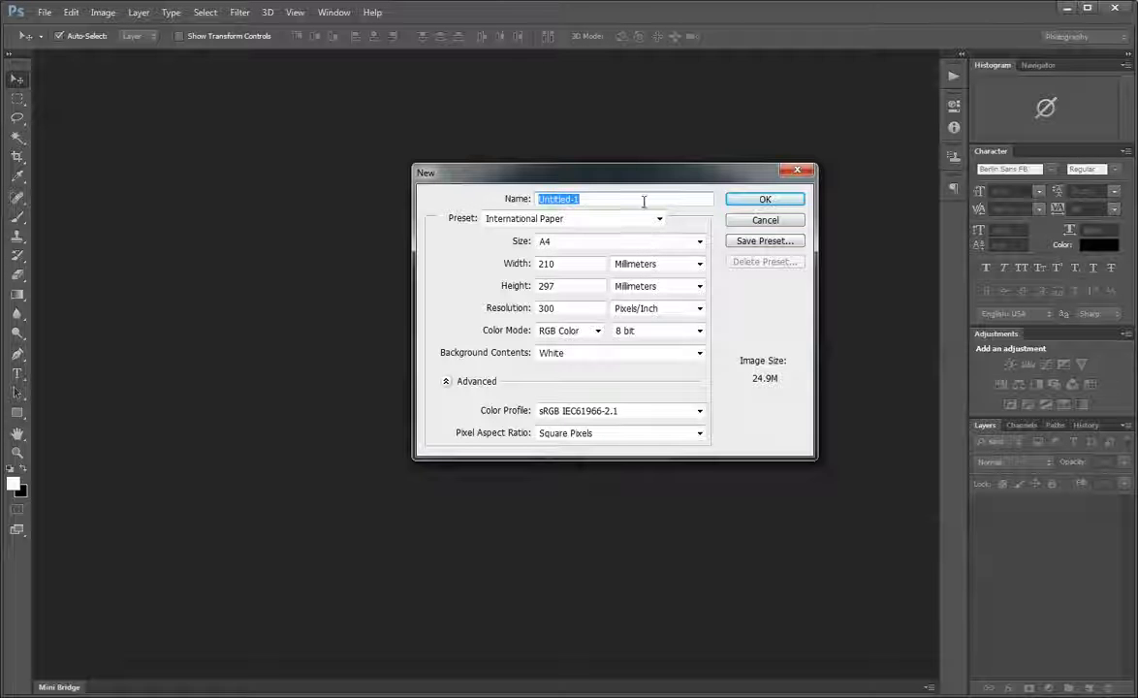
pyautogui.click(593, 219)
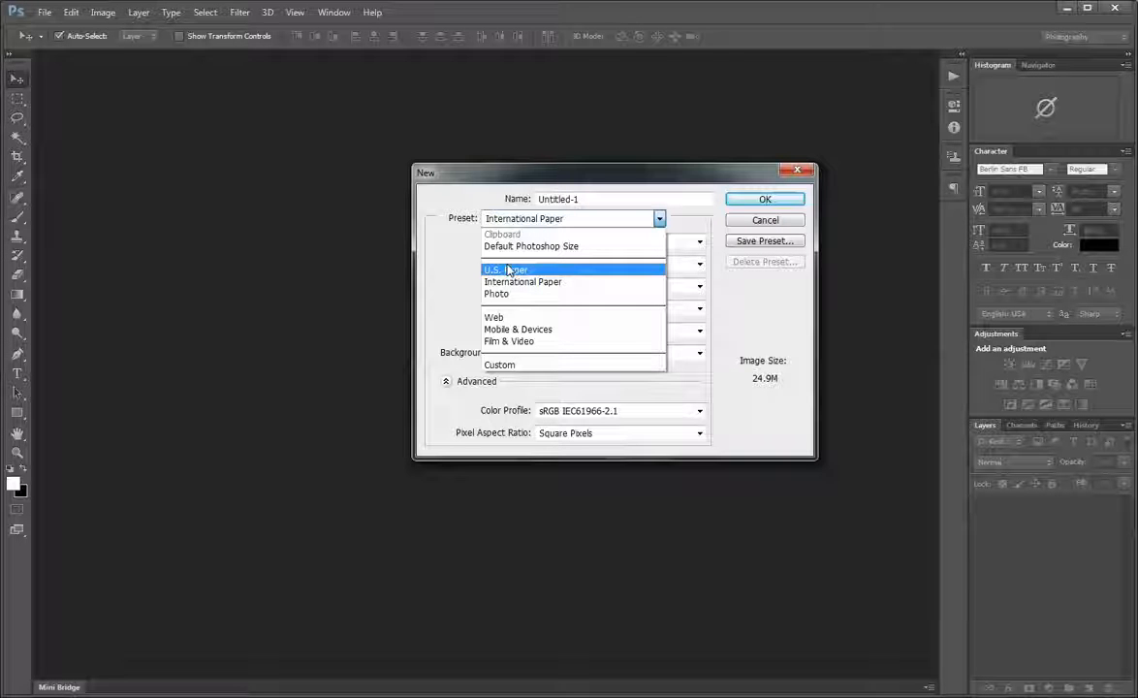
pyautogui.click(495, 317)
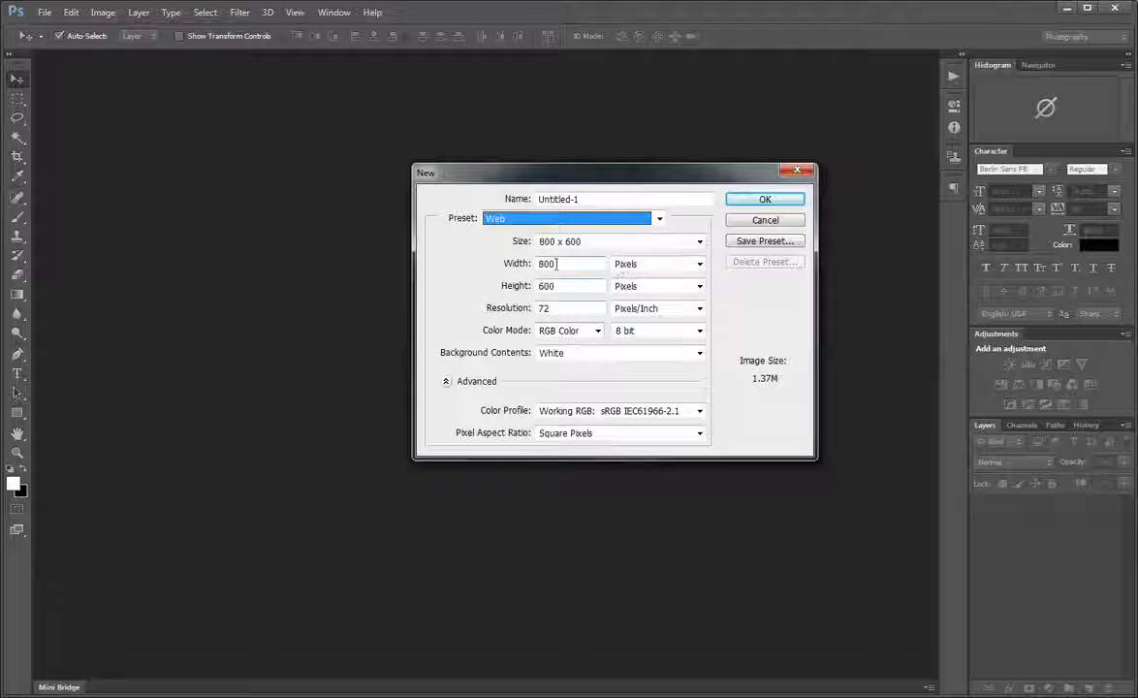
# - Try the web sizes 1024 x 768, 1152 x 864 and 1280 x 1024 for the new document
pyautogui.click(655, 241)
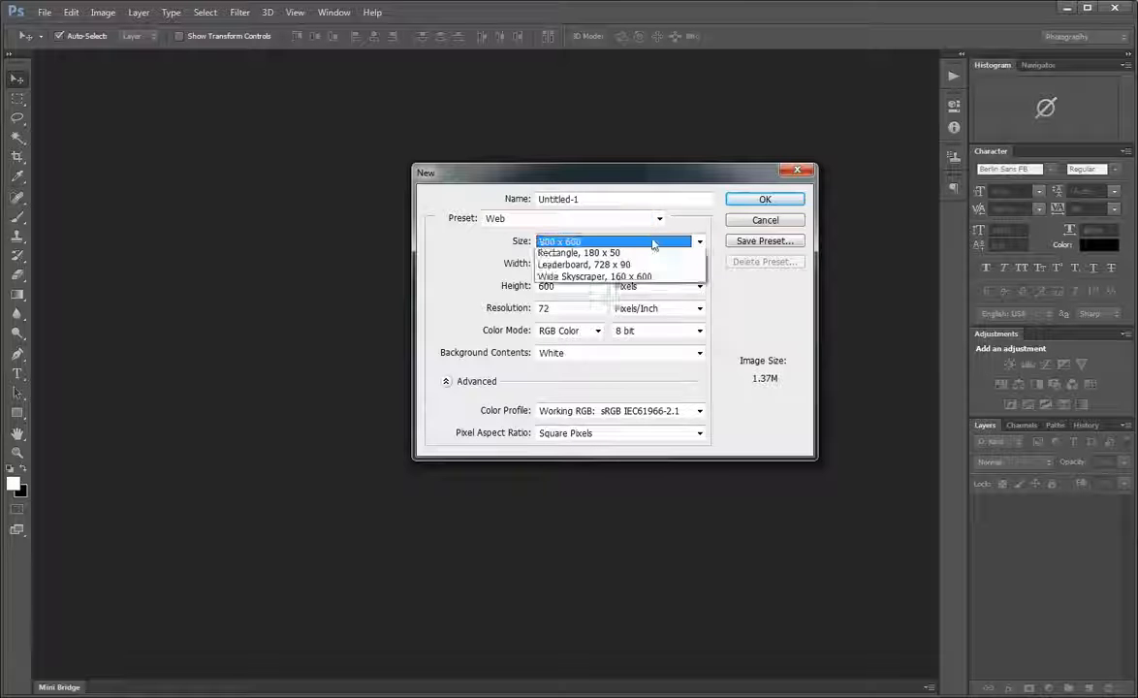
pyautogui.click(647, 271)
pyautogui.click(649, 244)
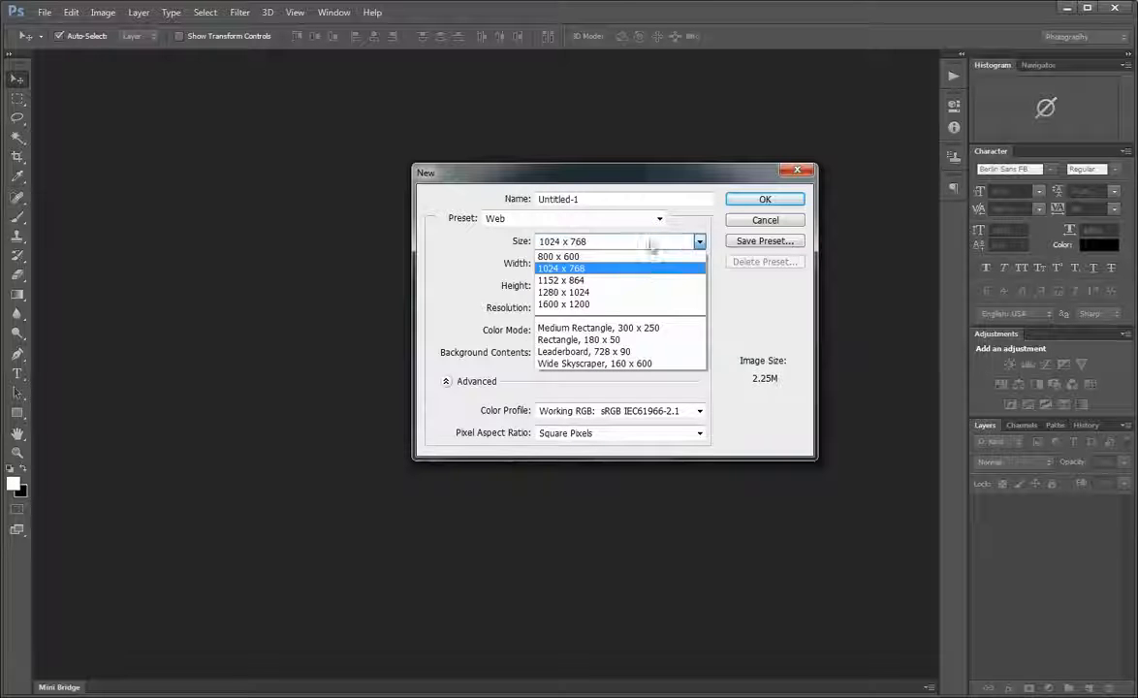
pyautogui.click(667, 280)
pyautogui.click(597, 241)
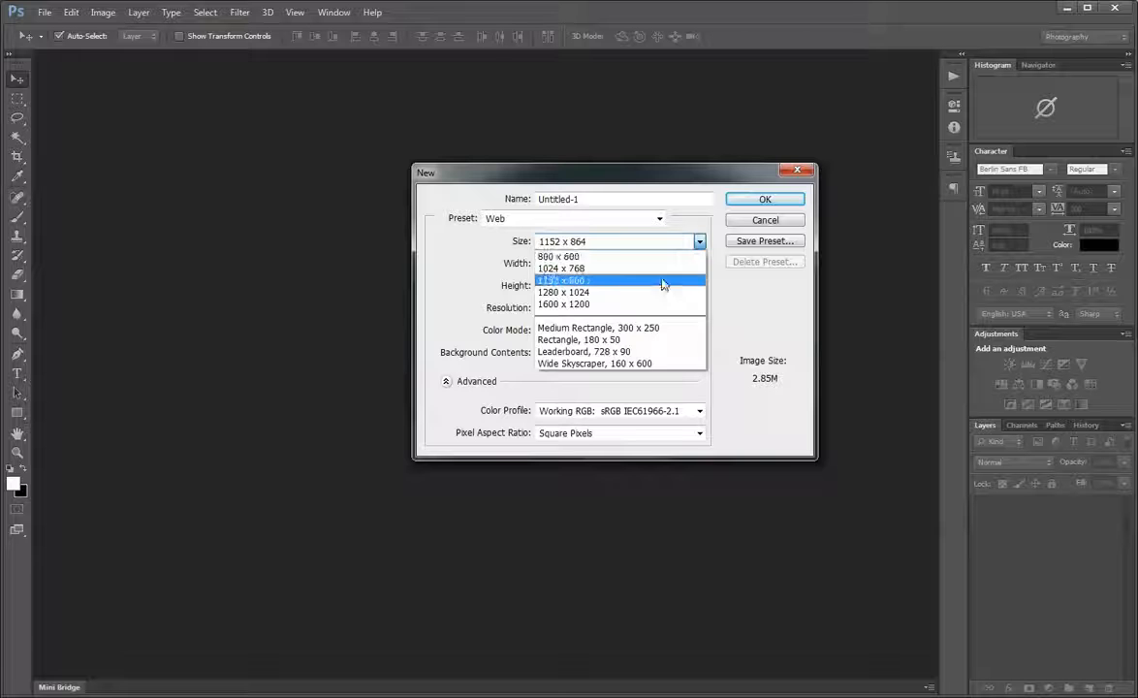
pyautogui.click(648, 290)
# - Try the Photo preset for the new document and switch back to the International Paper preset
pyautogui.click(630, 220)
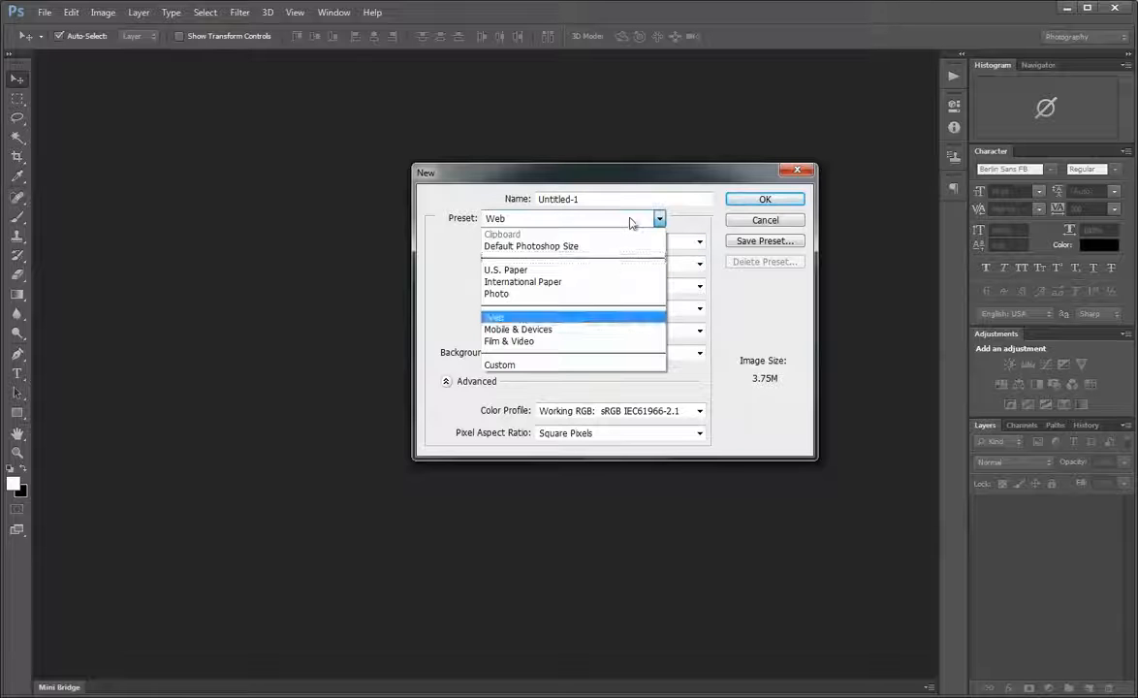
pyautogui.click(578, 293)
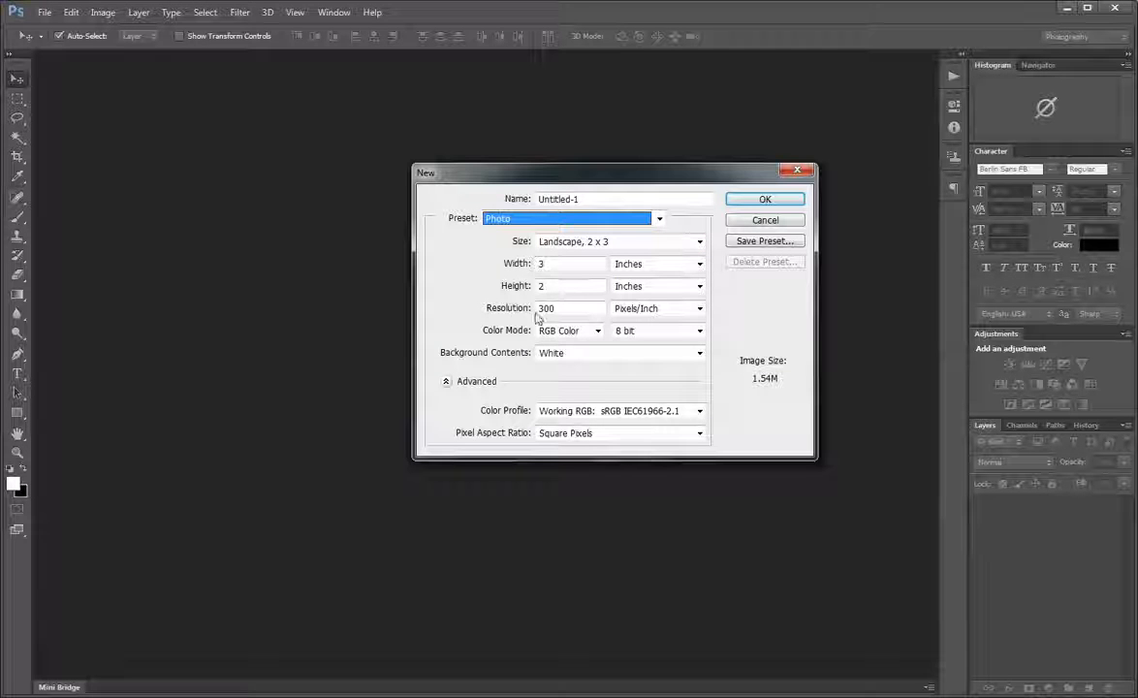
pyautogui.click(655, 264)
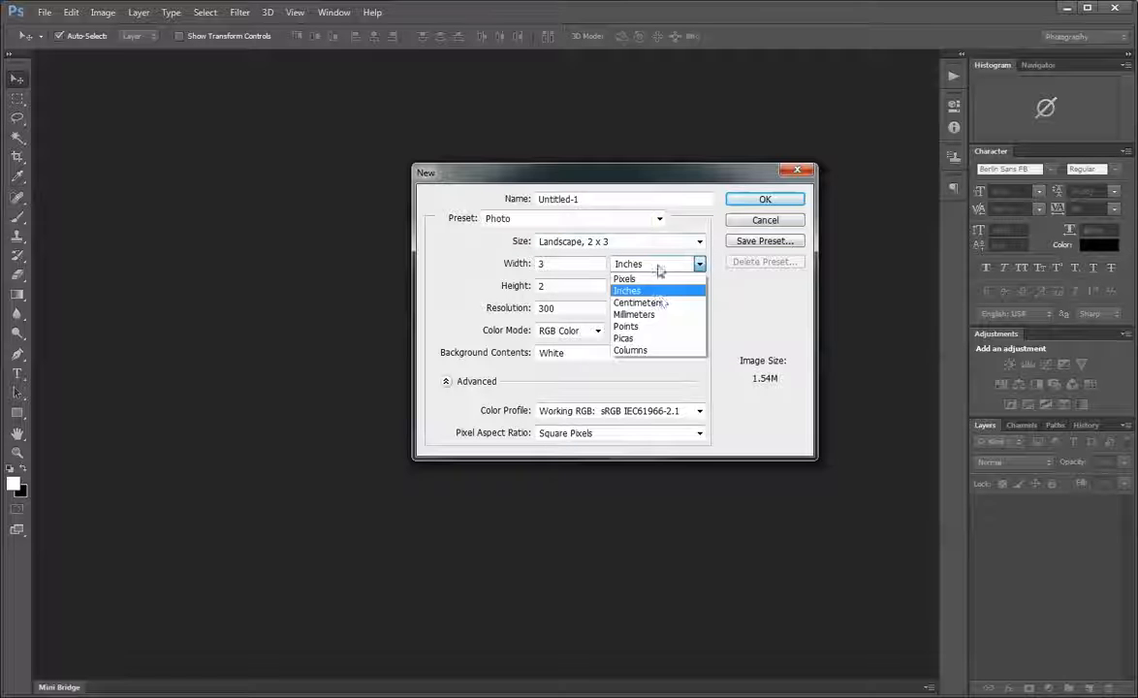
pyautogui.click(465, 283)
pyautogui.click(512, 222)
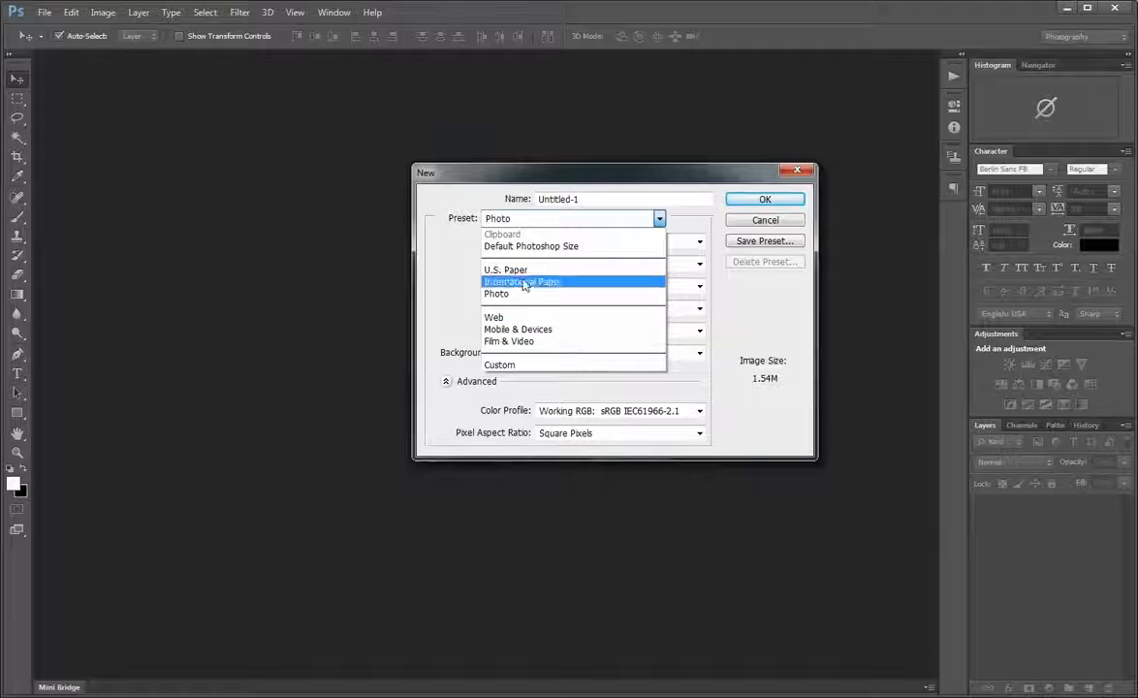
pyautogui.click(515, 282)
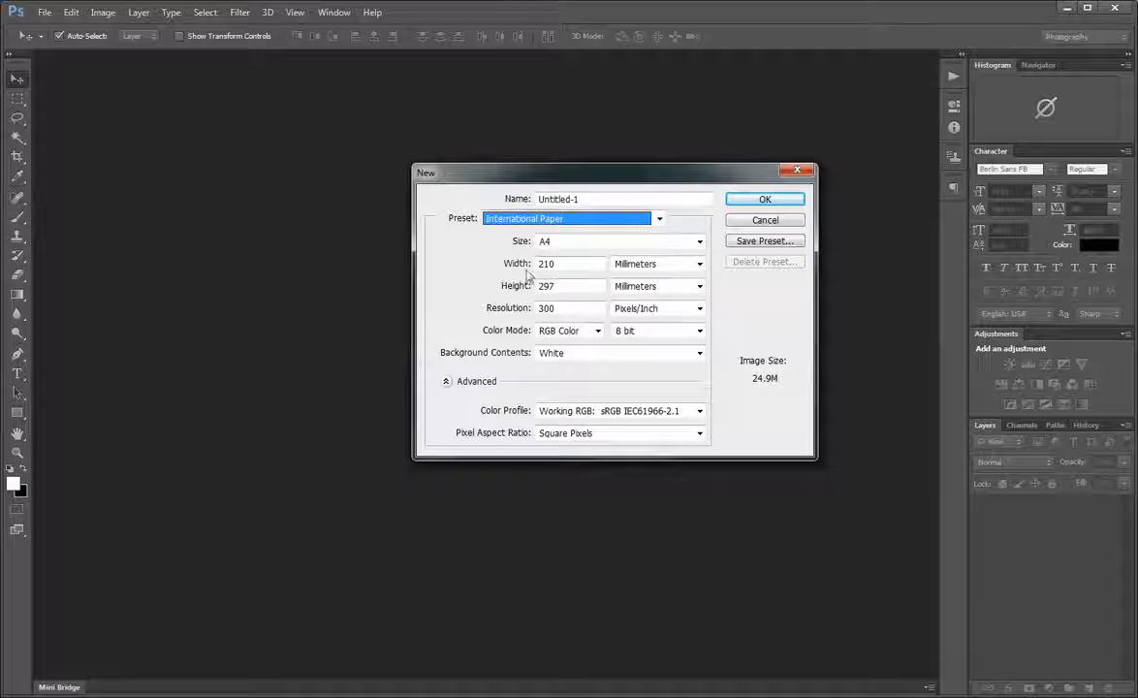
# - Examine the colour modes available for the new document
pyautogui.click(597, 331)
pyautogui.click(597, 332)
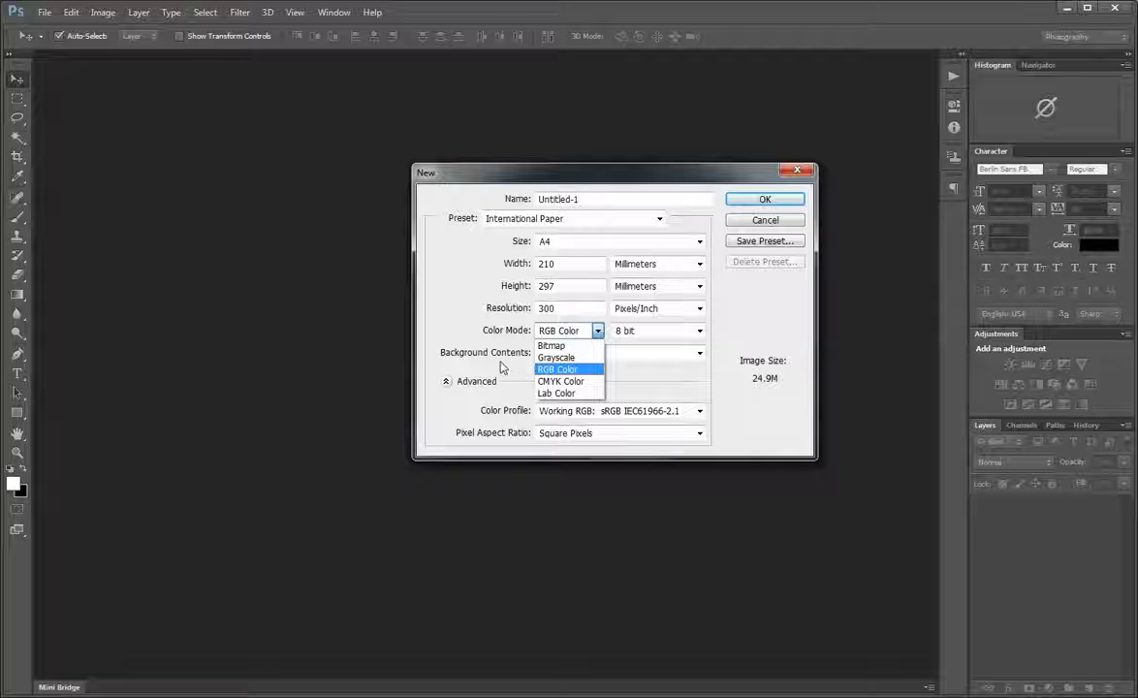
pyautogui.press('Down')
pyautogui.press('Down')
pyautogui.press('Up')
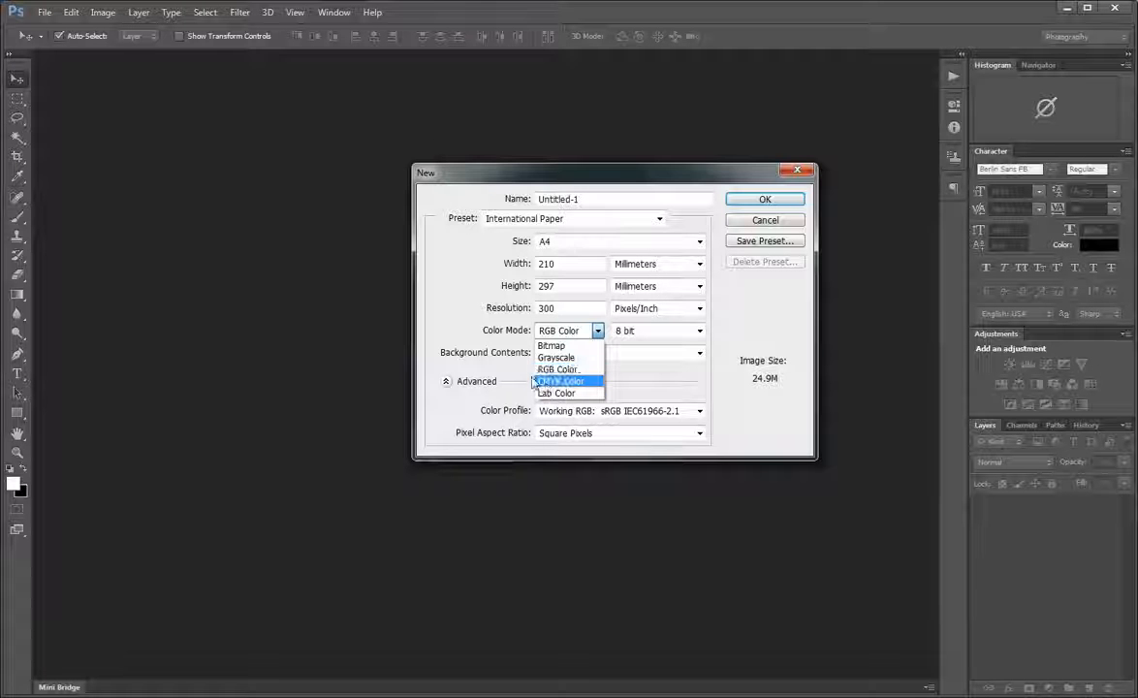
pyautogui.press('Escape')
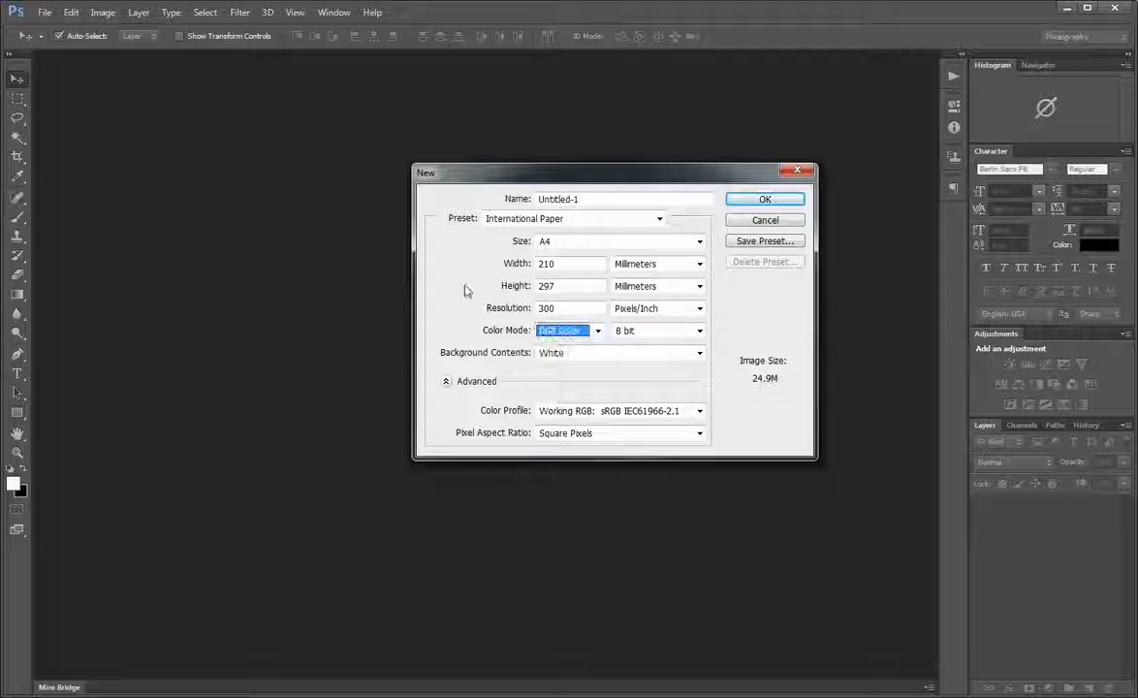
# - Set the new document to the Web preset with a size of 800 x 600 pixels
pyautogui.click(532, 220)
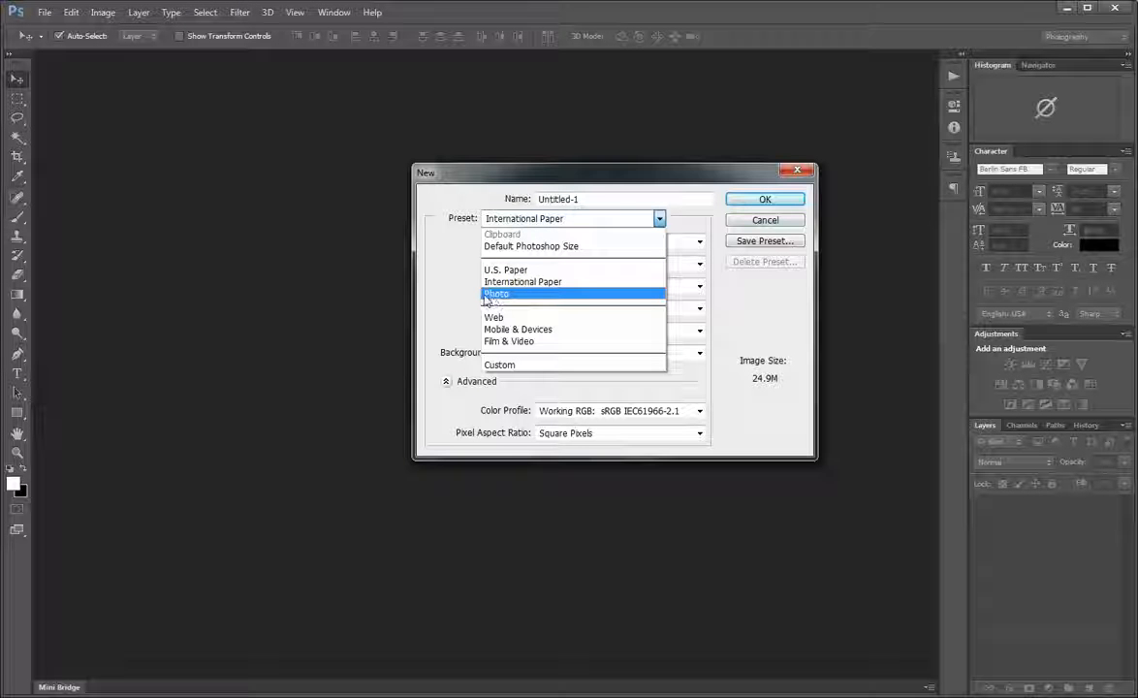
pyautogui.click(493, 317)
pyautogui.click(596, 243)
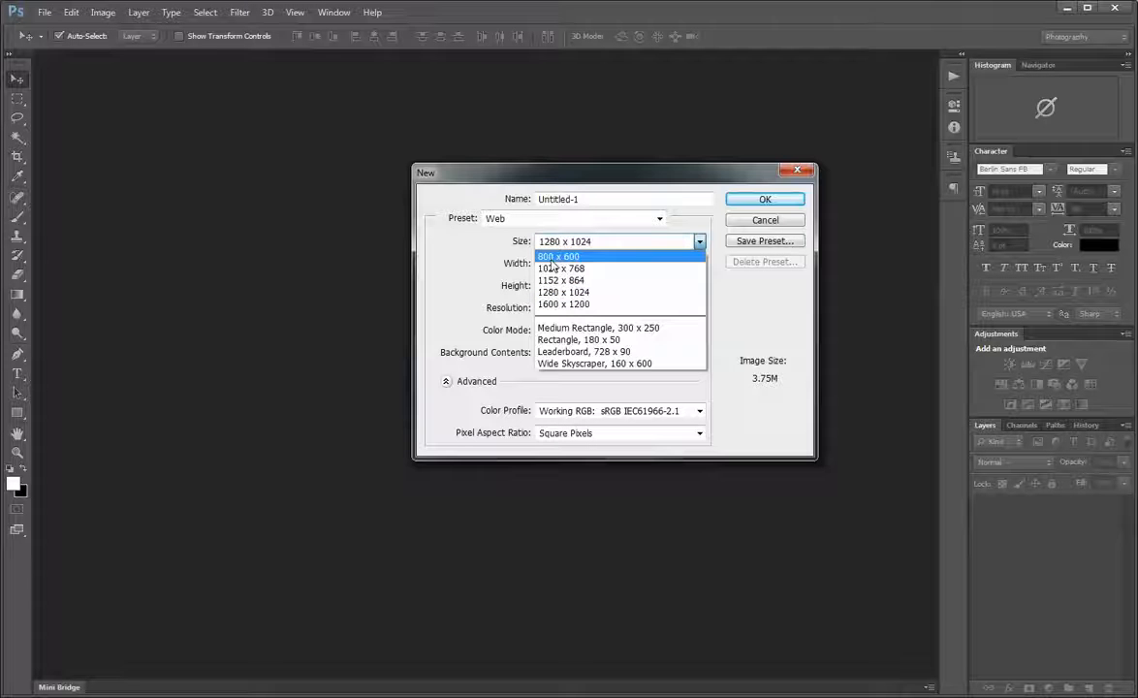
pyautogui.click(556, 258)
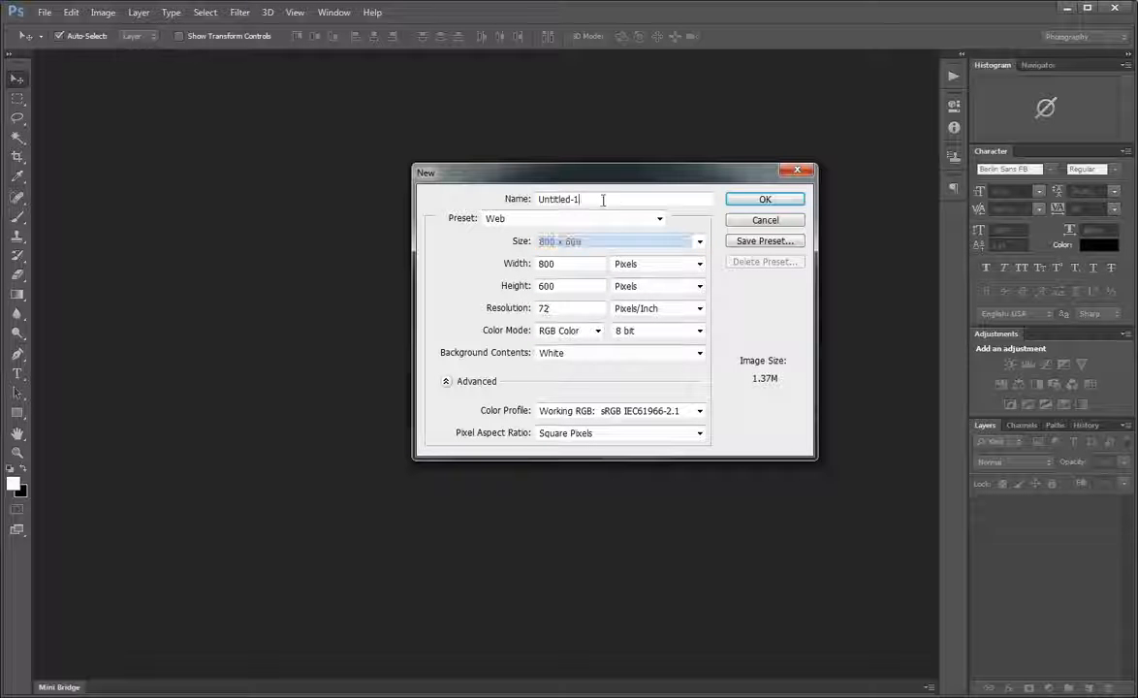
# - Name the new document "Test Document" and create it
pyautogui.moveTo(605, 197); pyautogui.dragTo(482, 184)
pyautogui.write('T')
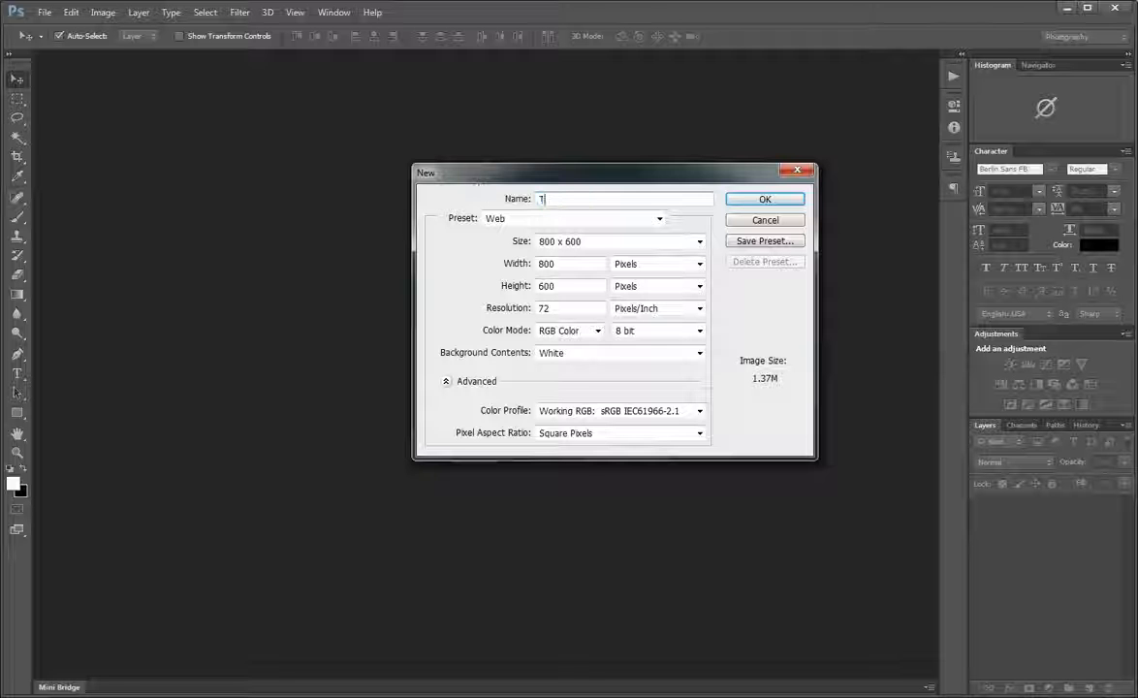
pyautogui.write('est Docu')
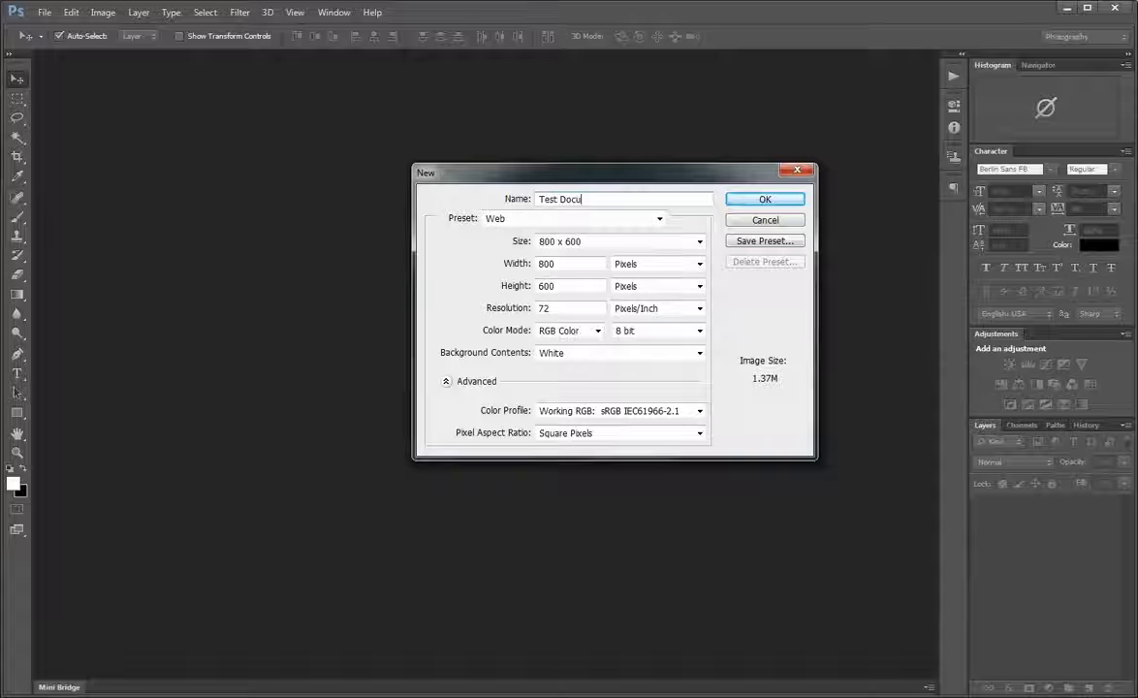
pyautogui.write('ment')
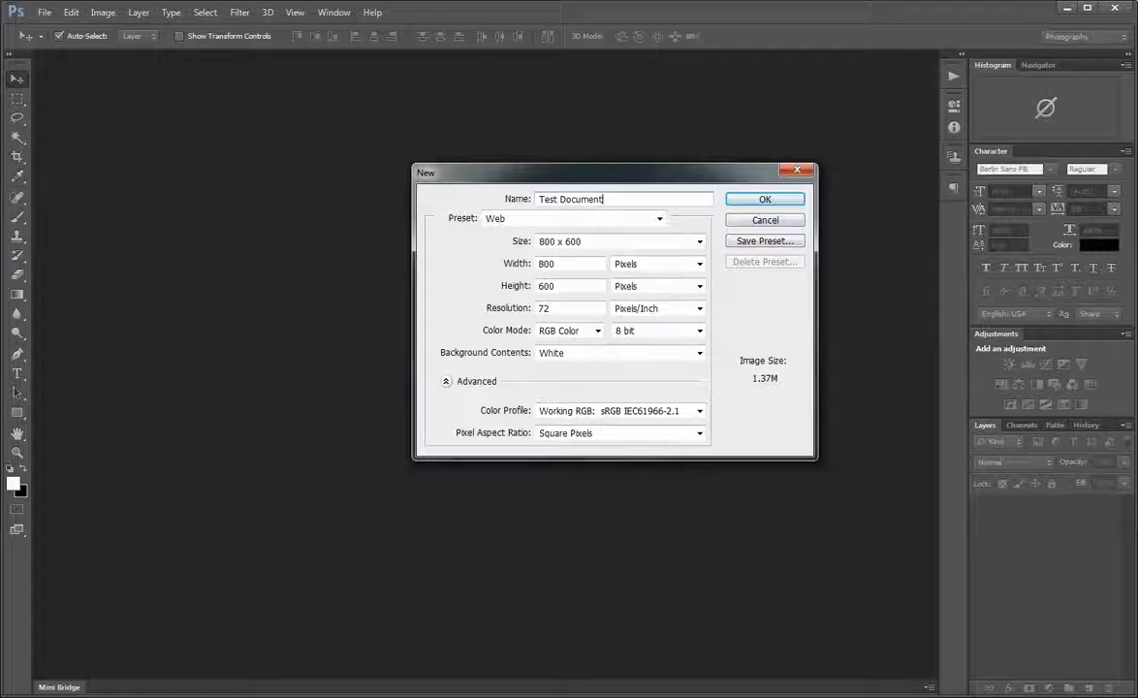
pyautogui.click(785, 199)
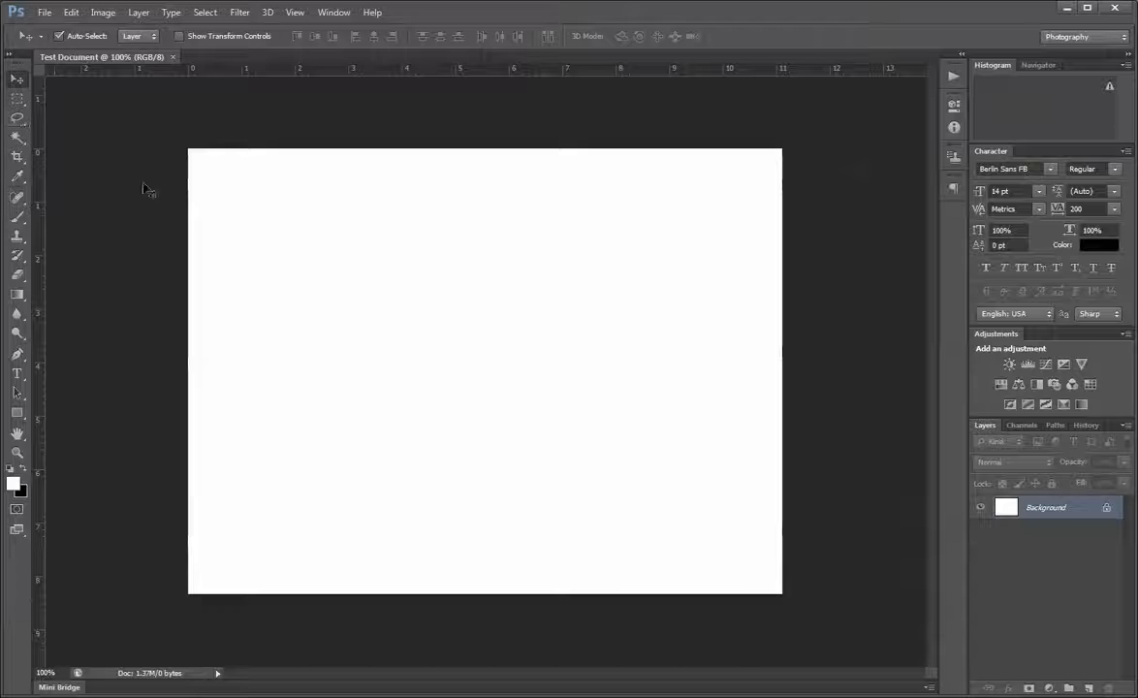
# - Make black the foreground colour and paint one large, thick C-like curve open on its left side across the canvas with the Brush tool
pyautogui.click(17, 215)
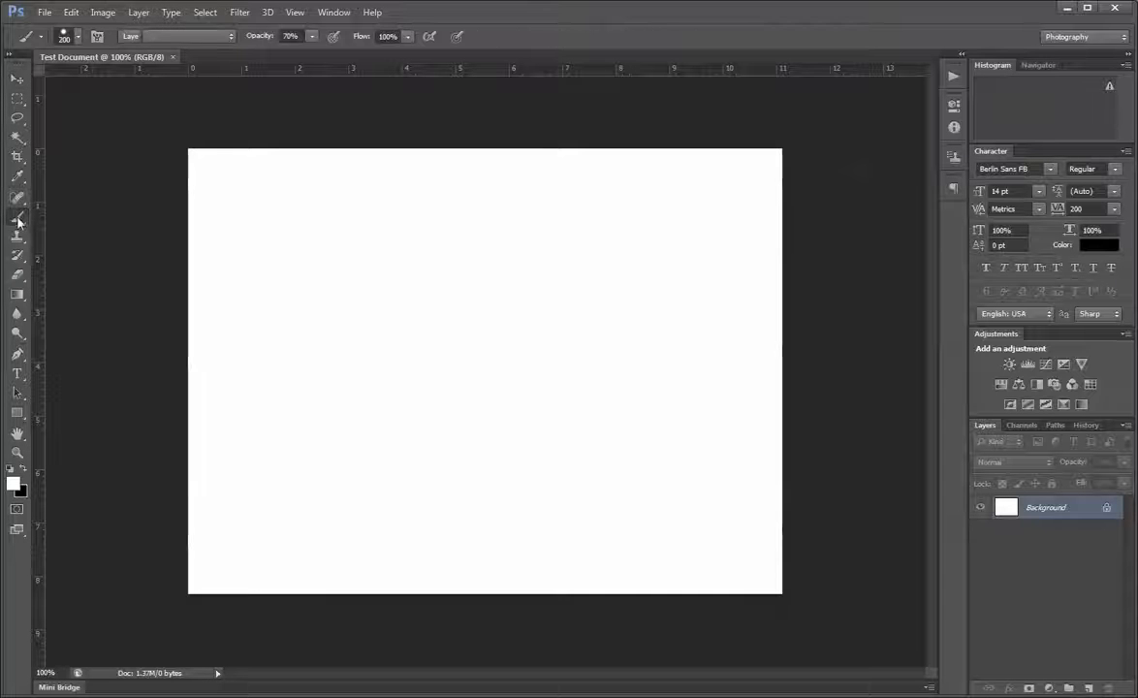
pyautogui.click(20, 469)
pyautogui.moveTo(328, 275)
pyautogui.mouseDown()
pyautogui.moveTo(576, 293)
pyautogui.moveTo(400, 452)
pyautogui.moveTo(438, 457)
pyautogui.mouseUp()
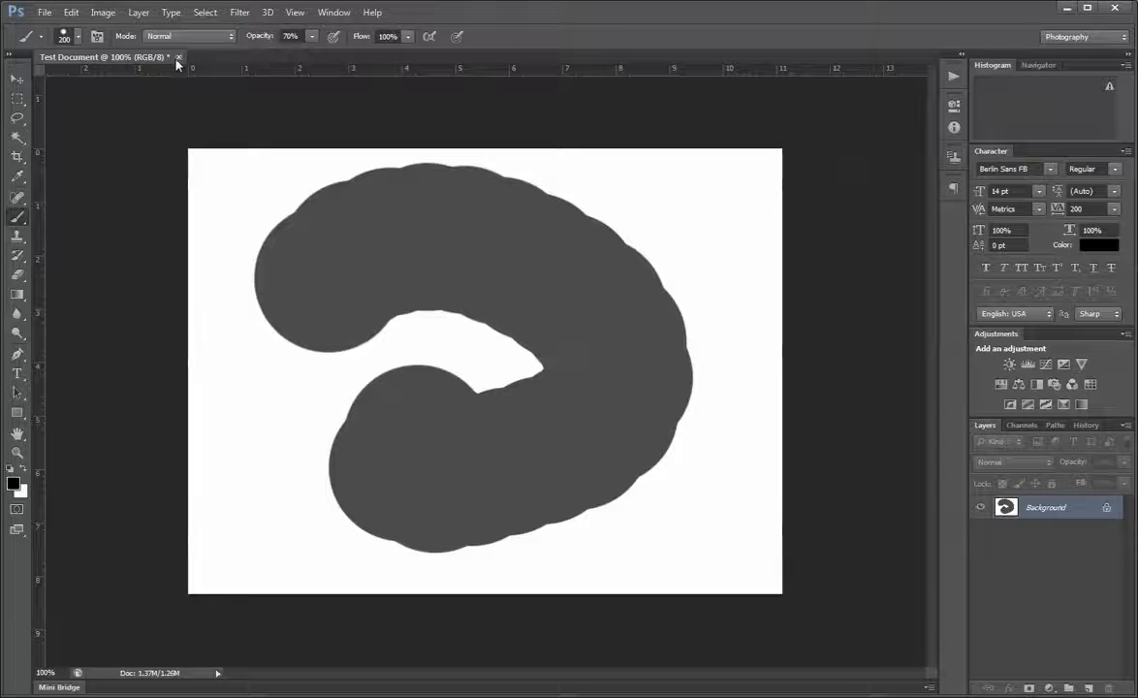
pyautogui.click(17, 78)
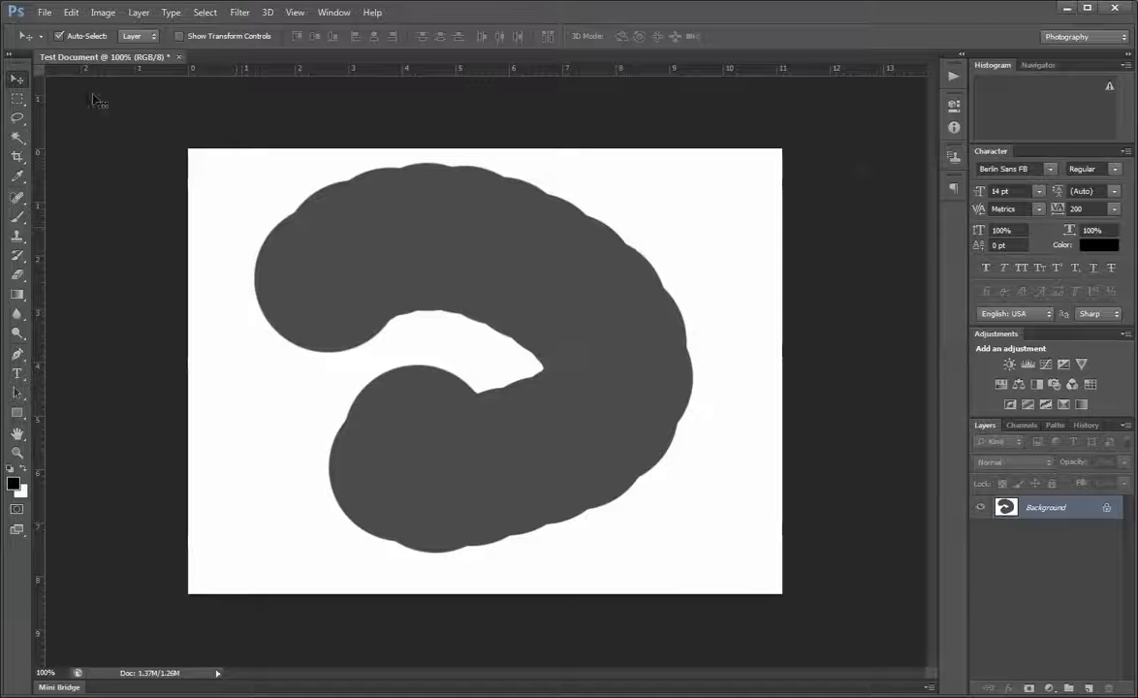
# - Save the painted document as the JPEG file "Test Document.jpg" in the 01-Beg. Sept folder at Maximum quality (12)
pyautogui.click(43, 12)
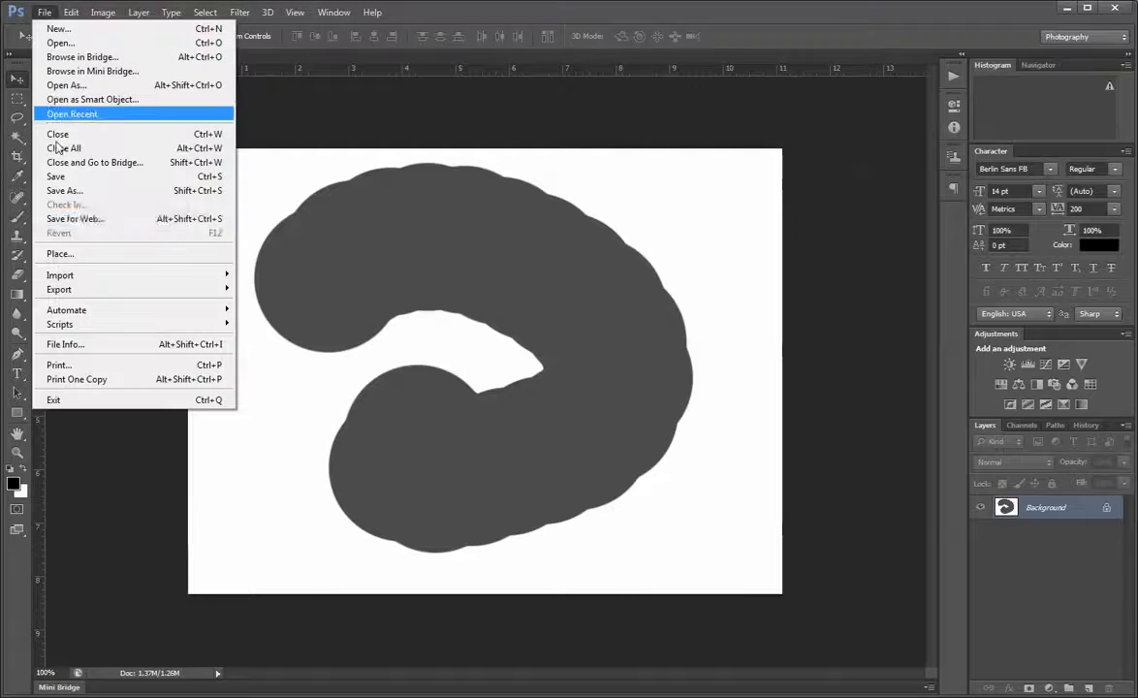
pyautogui.click(110, 190)
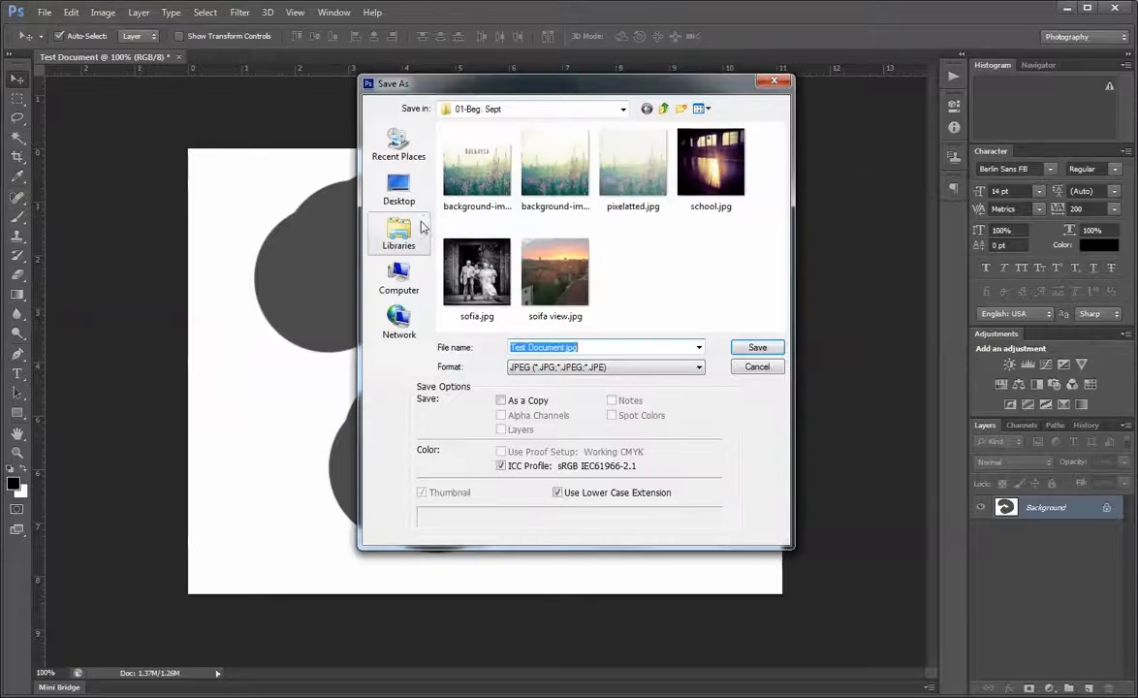
pyautogui.click(755, 347)
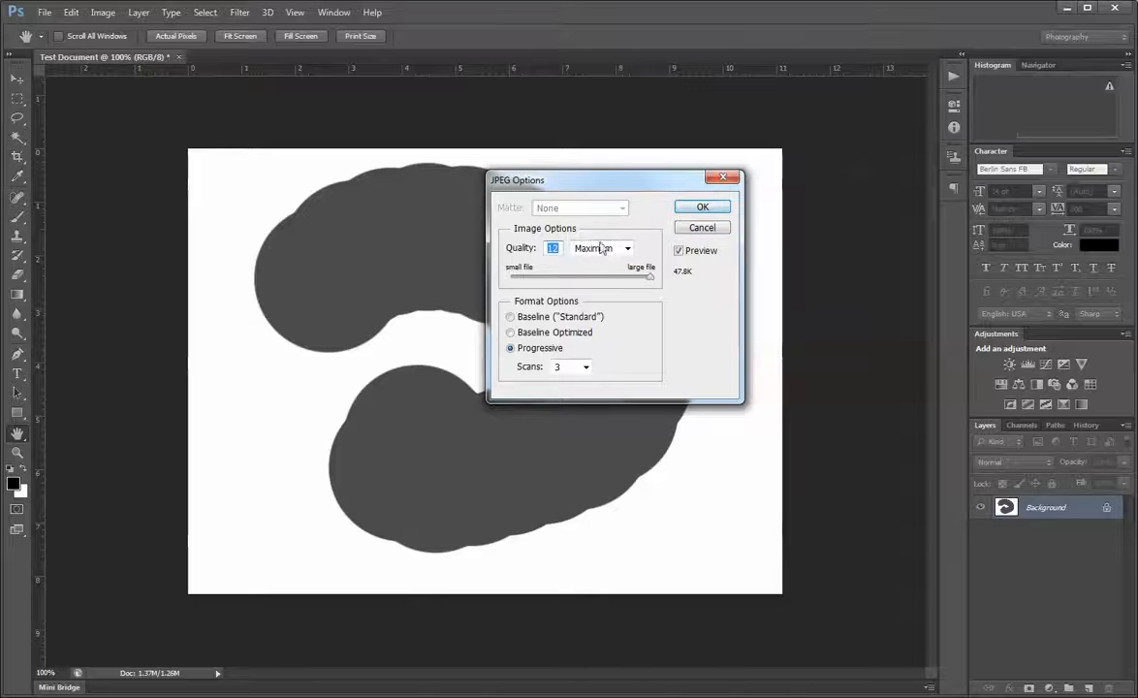
pyautogui.click(703, 209)
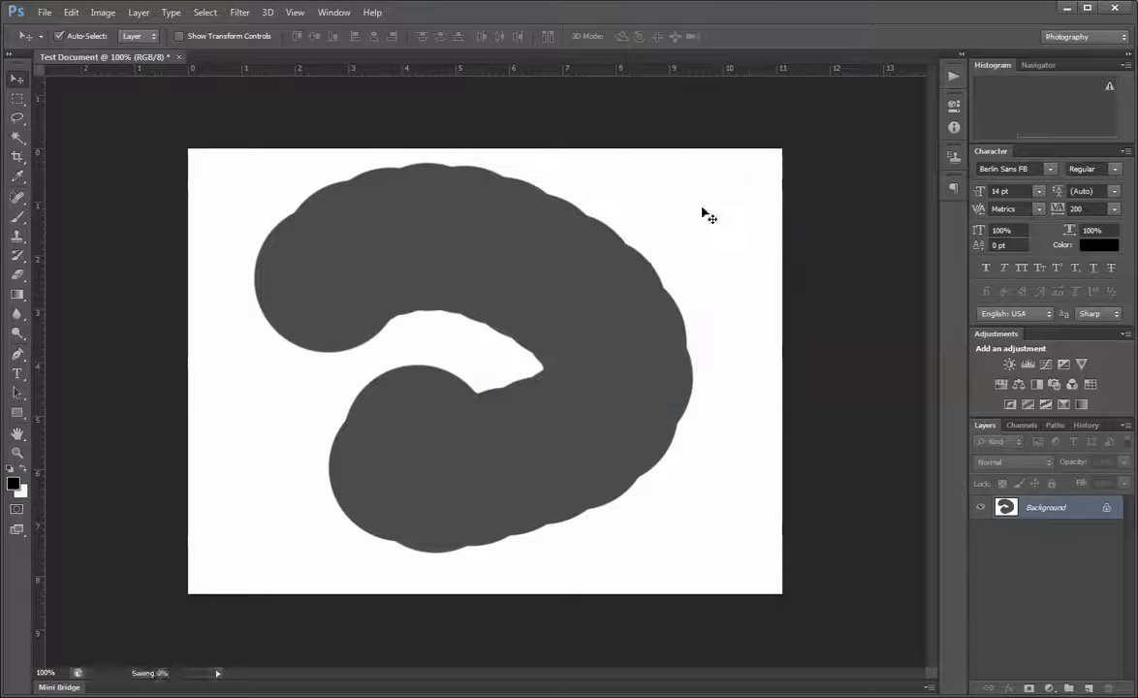
# - Save the document again in Photoshop format as "Test Document.psd" in the same folder
pyautogui.click(43, 12)
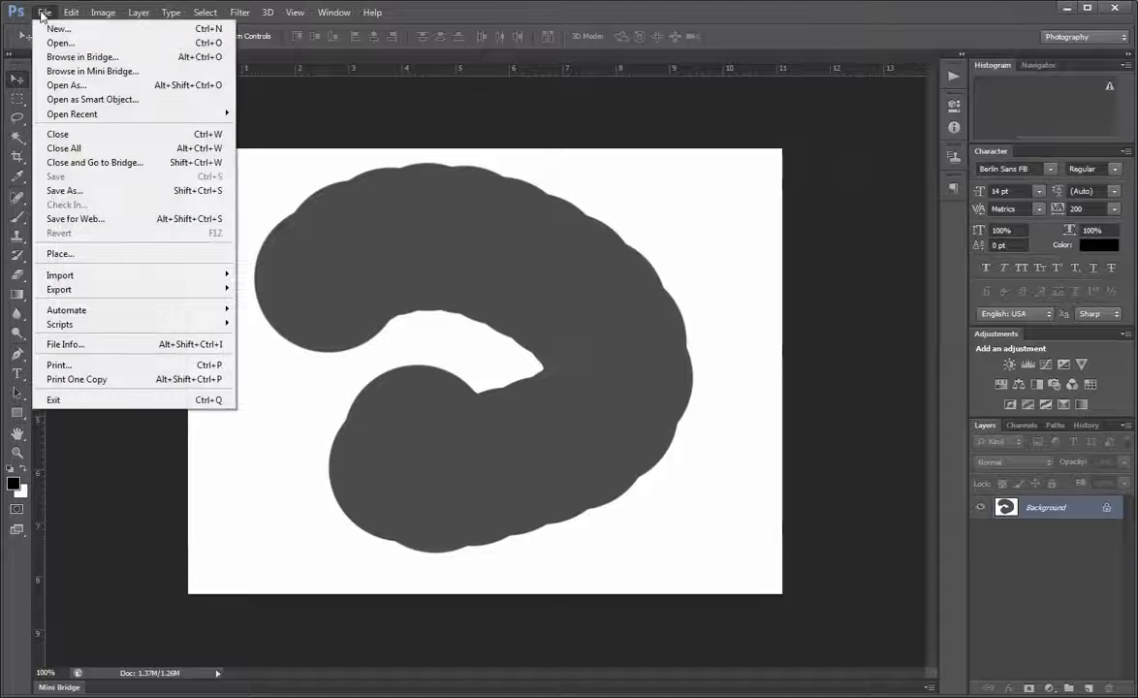
pyautogui.click(81, 190)
pyautogui.click(602, 367)
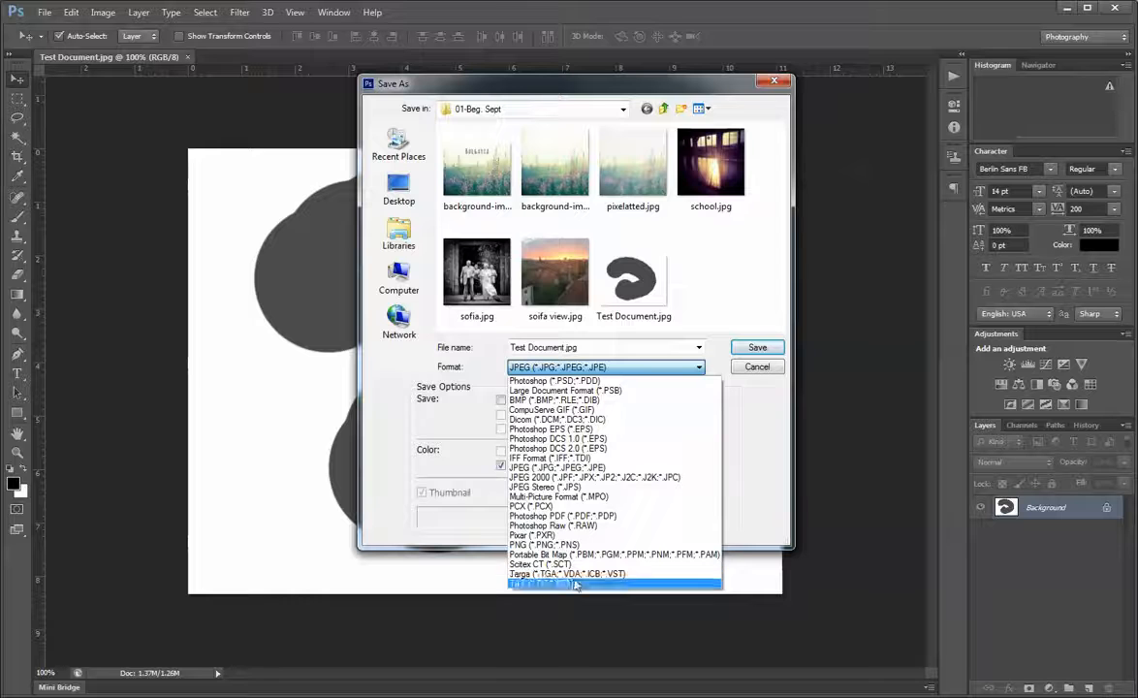
pyautogui.click(555, 380)
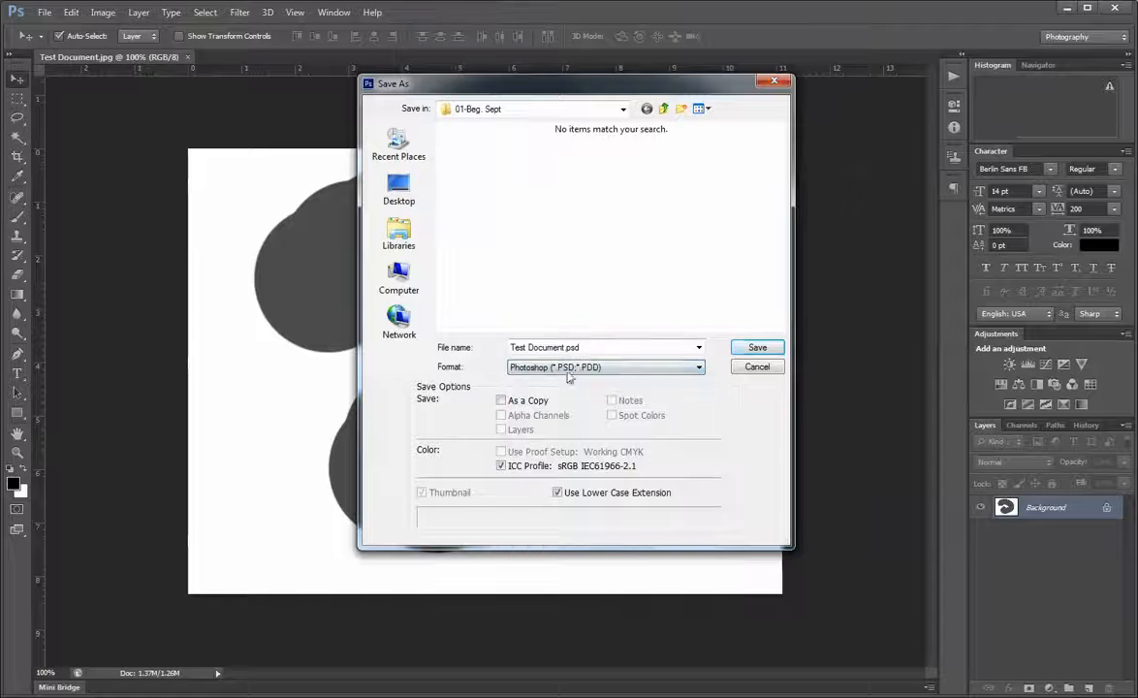
pyautogui.click(760, 351)
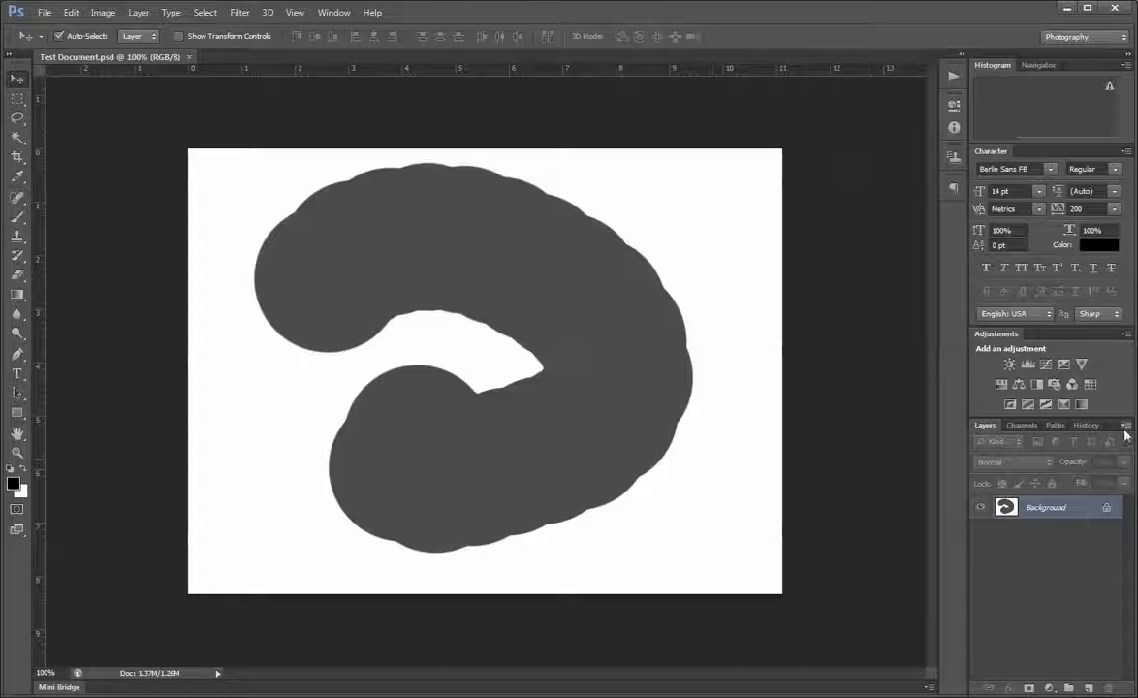
# - Add a new empty layer above the background with the default layer settings
pyautogui.hotkey('ctrl', 'shift', 'n')
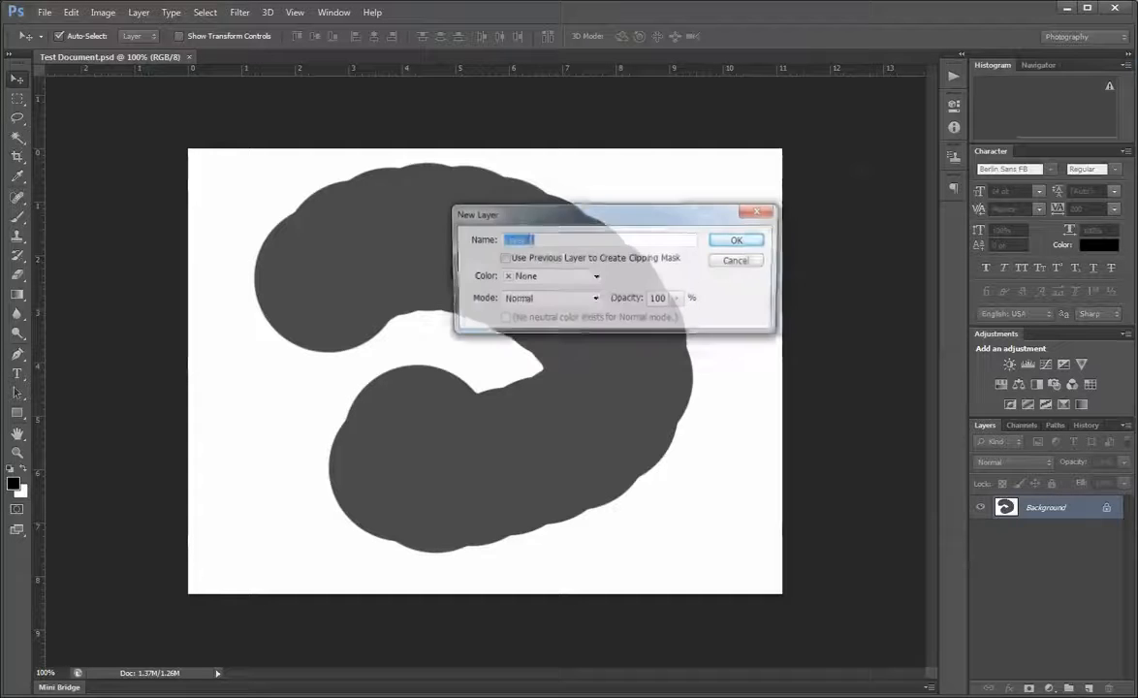
pyautogui.click(734, 235)
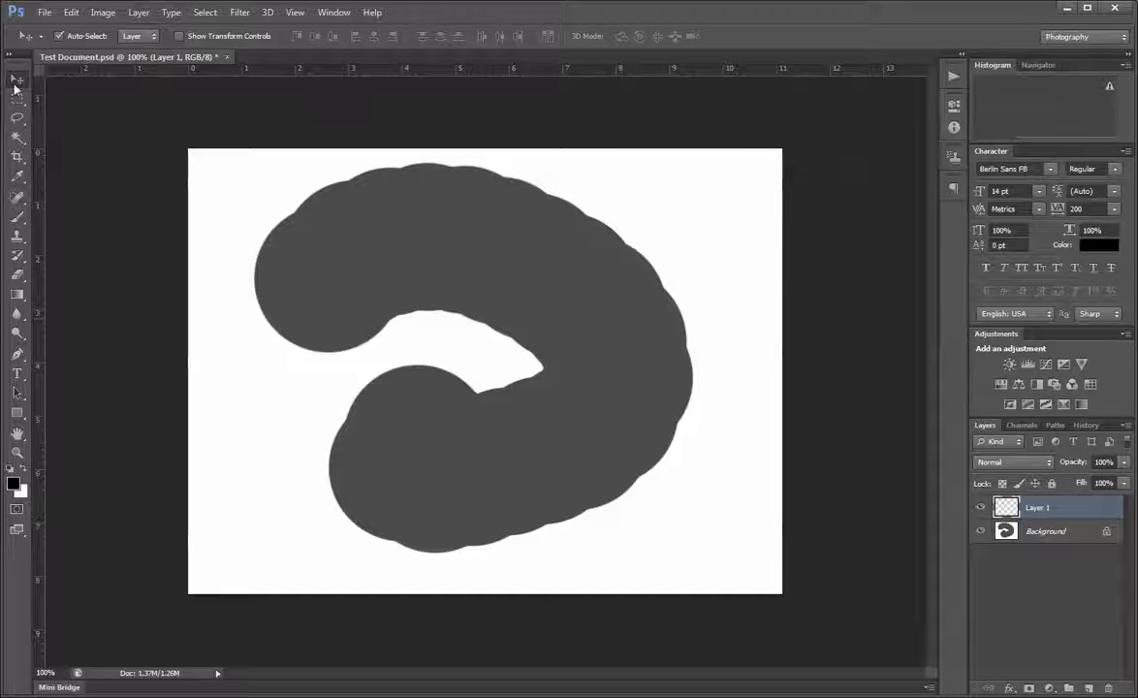
# - Open the photo "soifa view.jpg" from the 01-Beg. Sept folder
pyautogui.click(44, 14)
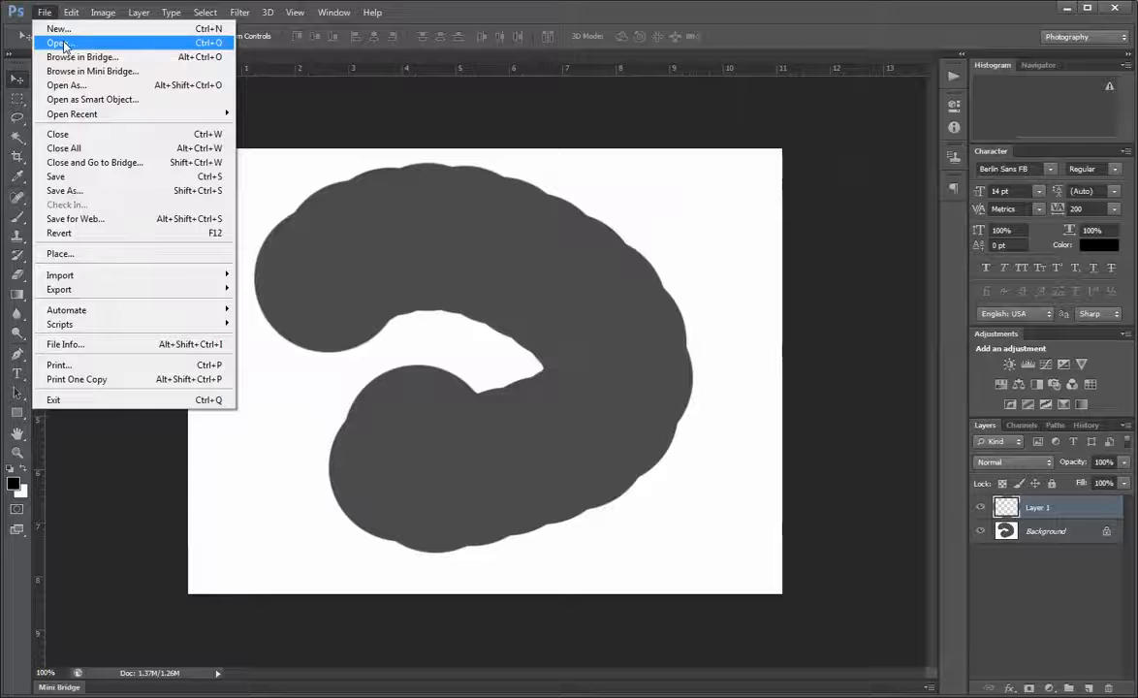
pyautogui.click(64, 43)
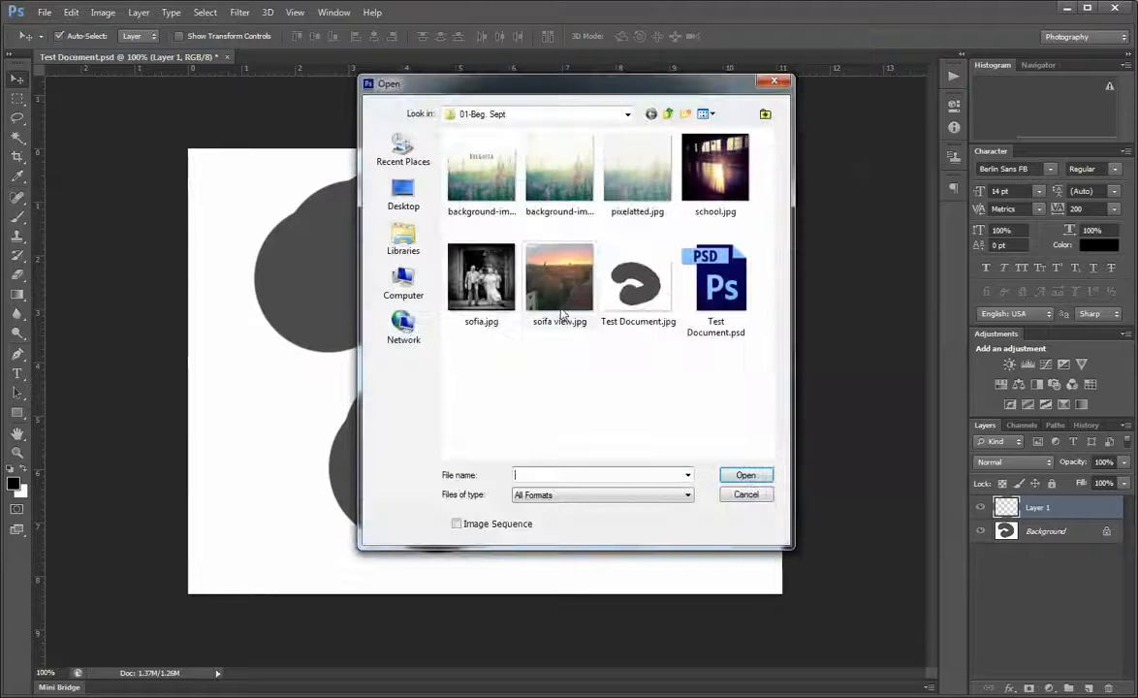
pyautogui.click(587, 310)
pyautogui.click(746, 475)
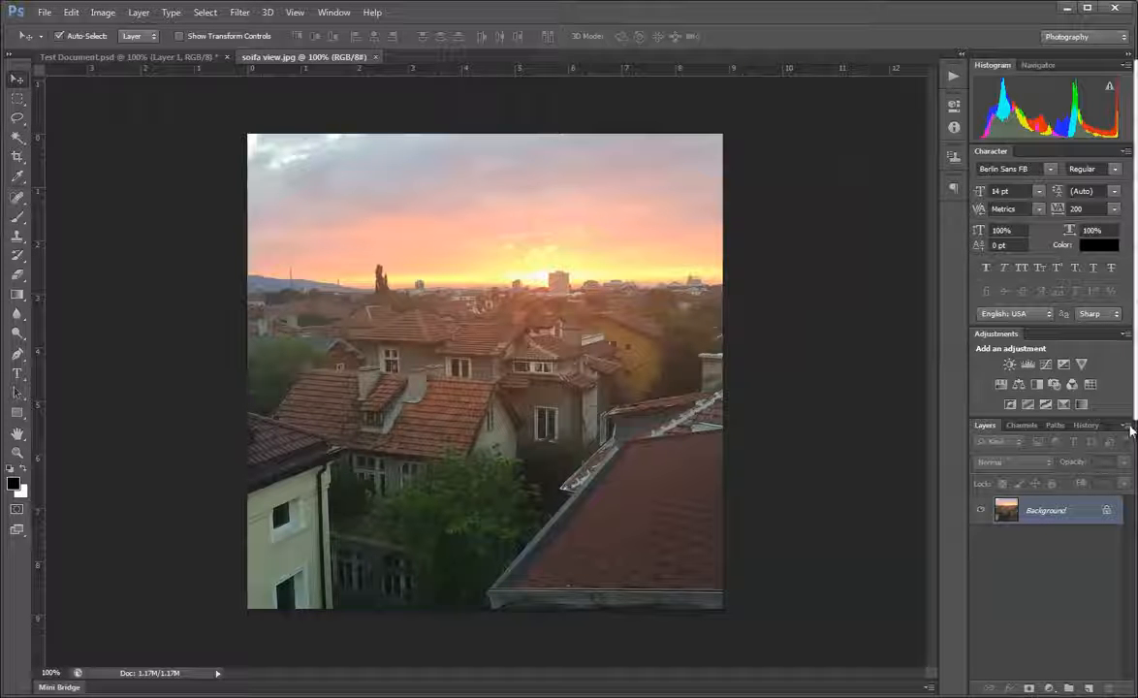
# - Add a new layer with default settings and paint one thick black curve at 70% brush opacity, looping around the central house to the left edge
pyautogui.hotkey('ctrl', 'shift', 'n')
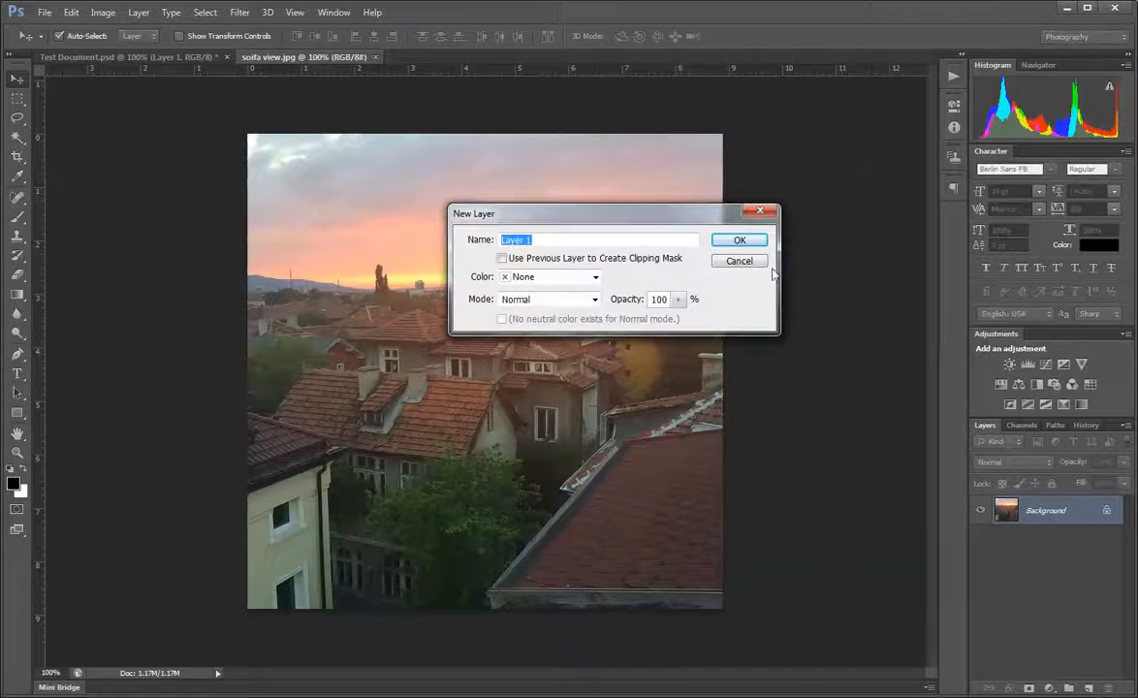
pyautogui.click(739, 239)
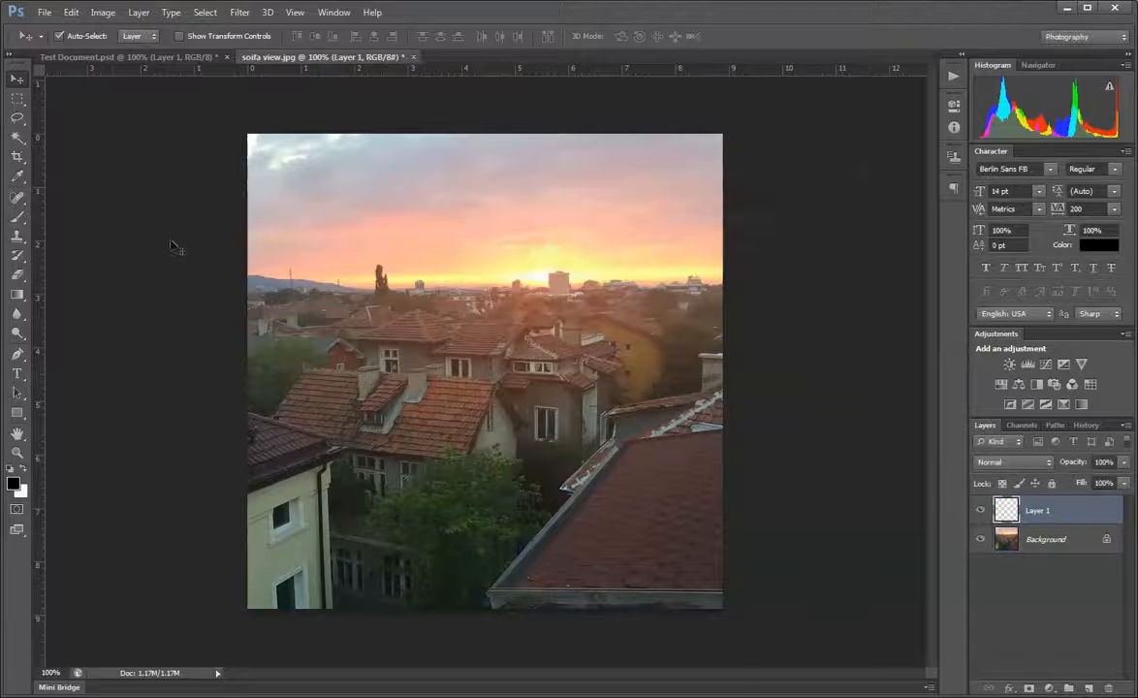
pyautogui.click(18, 217)
pyautogui.moveTo(431, 228)
pyautogui.mouseDown()
pyautogui.moveTo(632, 301)
pyautogui.moveTo(667, 489)
pyautogui.moveTo(315, 447)
pyautogui.moveTo(209, 479)
pyautogui.moveTo(209, 365)
pyautogui.moveTo(284, 166)
pyautogui.moveTo(307, 164)
pyautogui.moveTo(291, 198)
pyautogui.moveTo(329, 434)
pyautogui.moveTo(359, 483)
pyautogui.mouseUp()
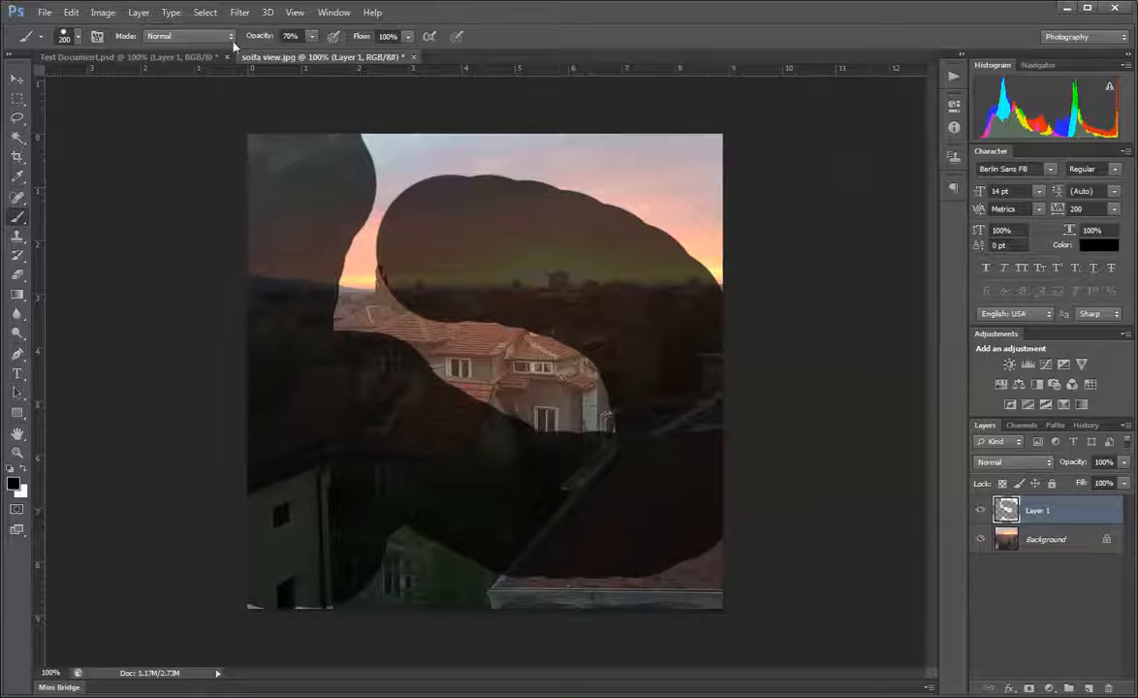
# - Save the layered photo in Photoshop format as "soifa view.psd" in the 01-Beg. Sept folder with Maximize Compatibility enabled
pyautogui.click(45, 13)
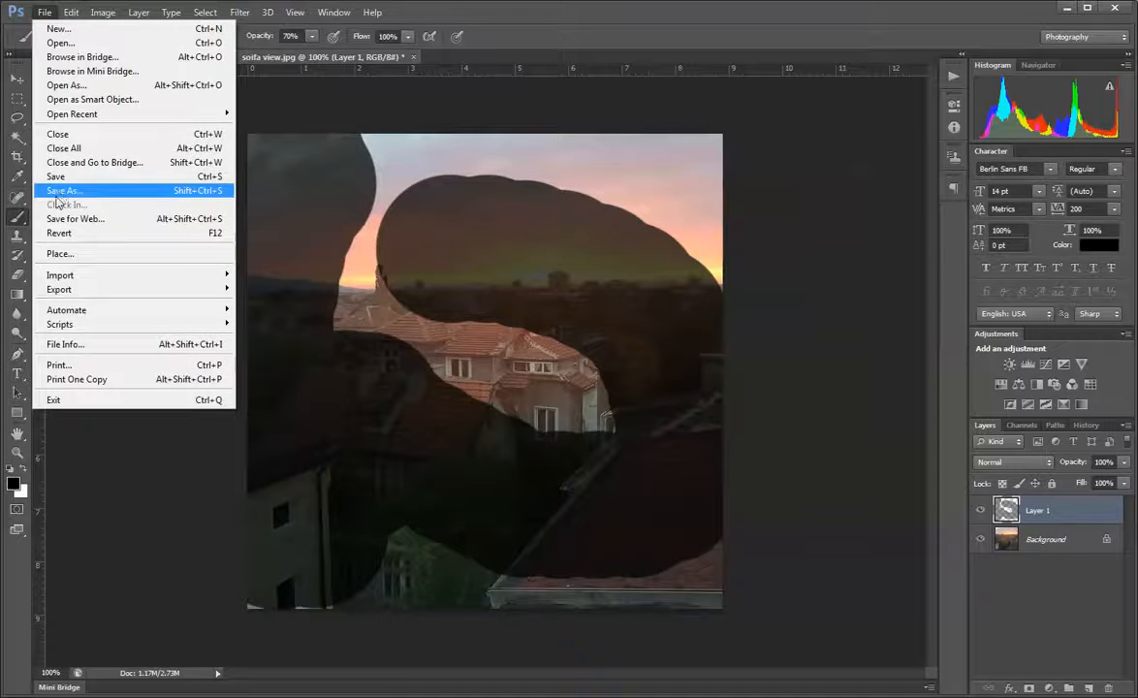
pyautogui.click(57, 194)
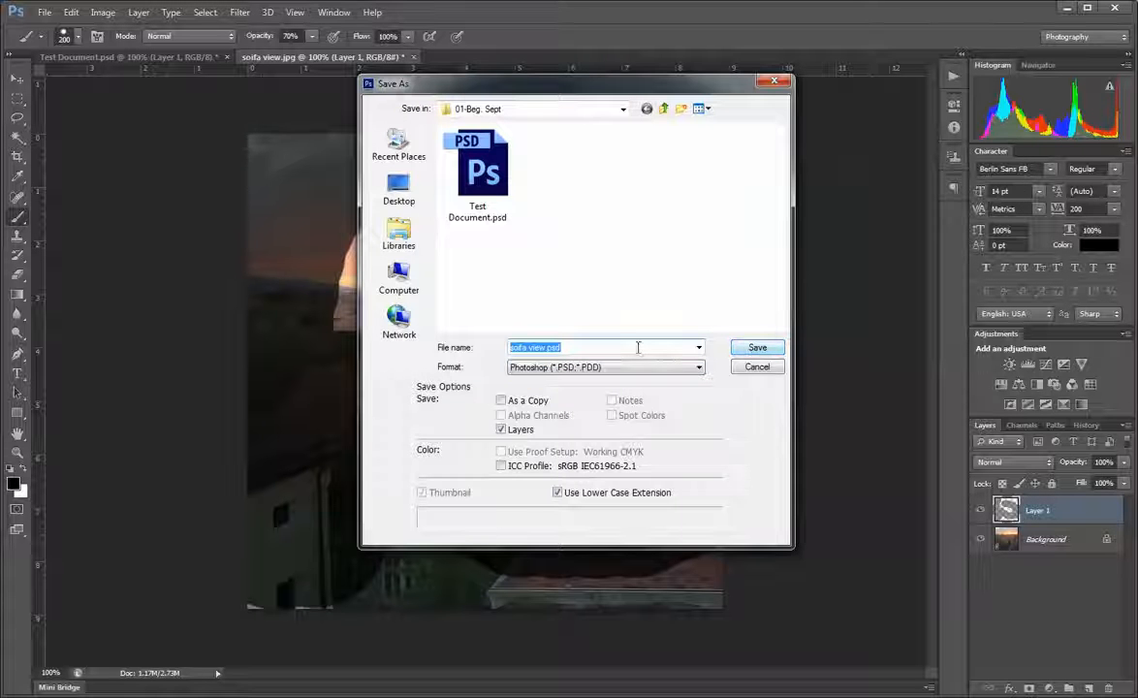
pyautogui.click(757, 347)
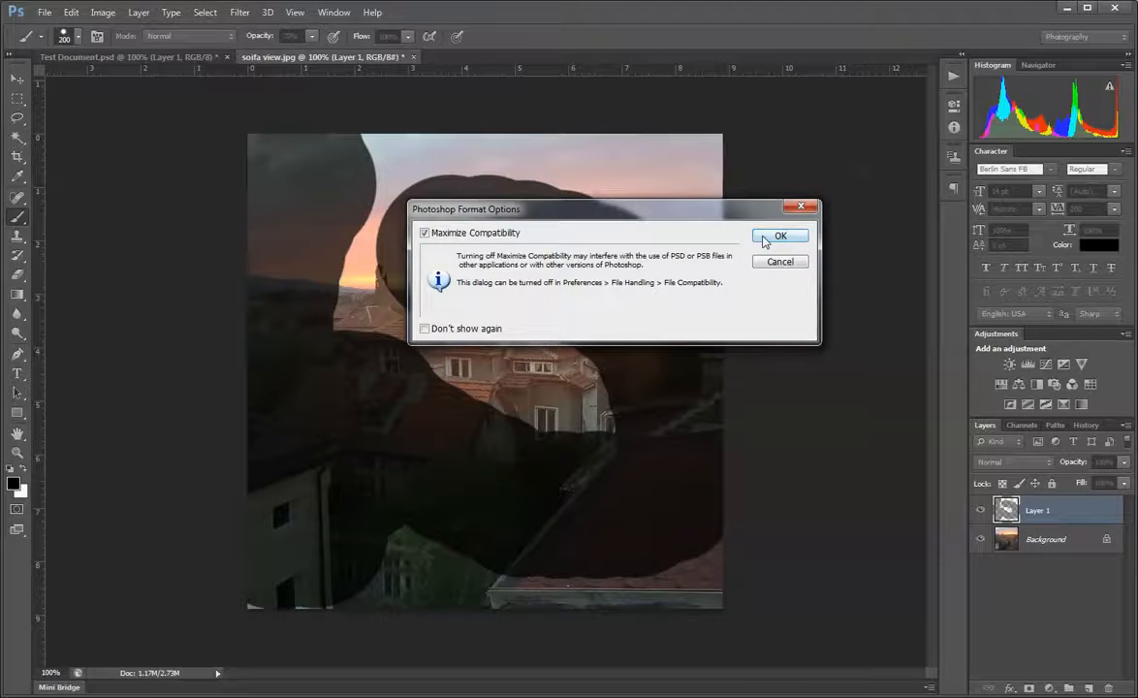
pyautogui.click(771, 235)
# - Look through the marquee and lasso tools, try a rectangular selection over the photo's upper-left area and deselect it
pyautogui.click(16, 78)
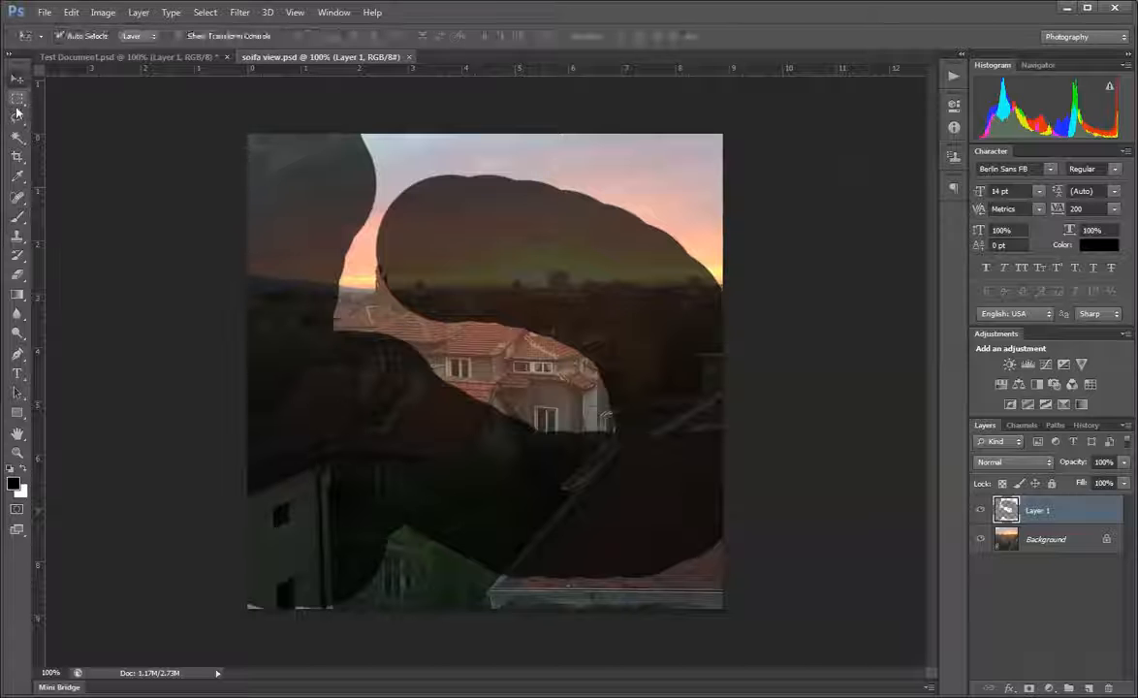
pyautogui.click(16, 101)
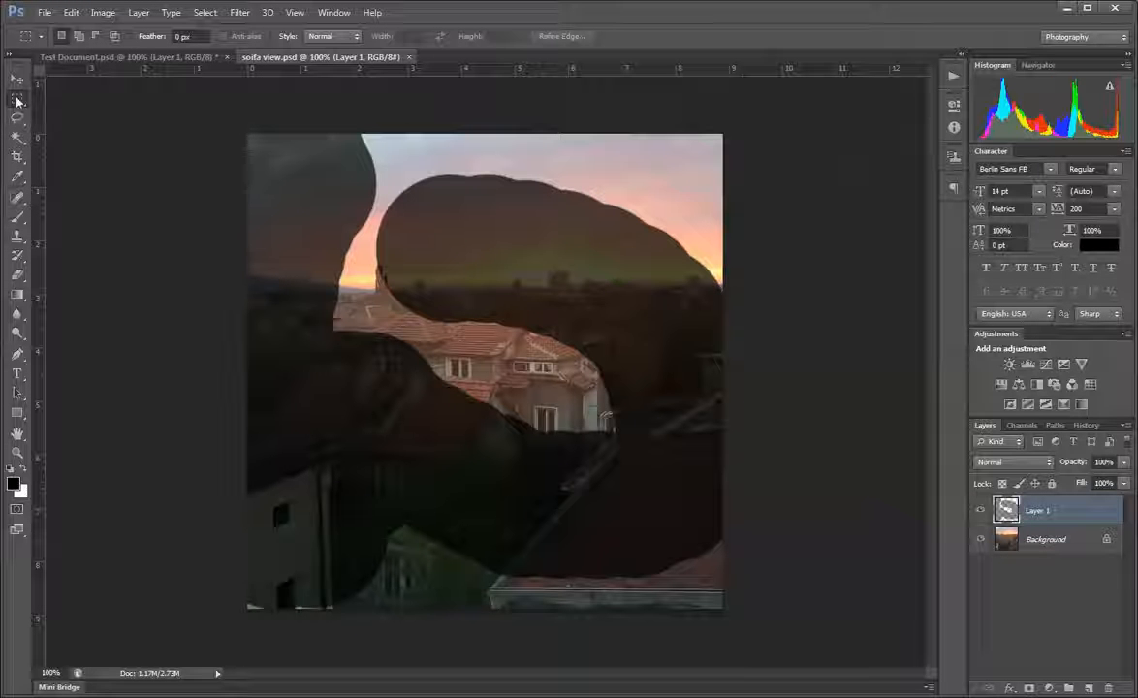
pyautogui.click(19, 99)
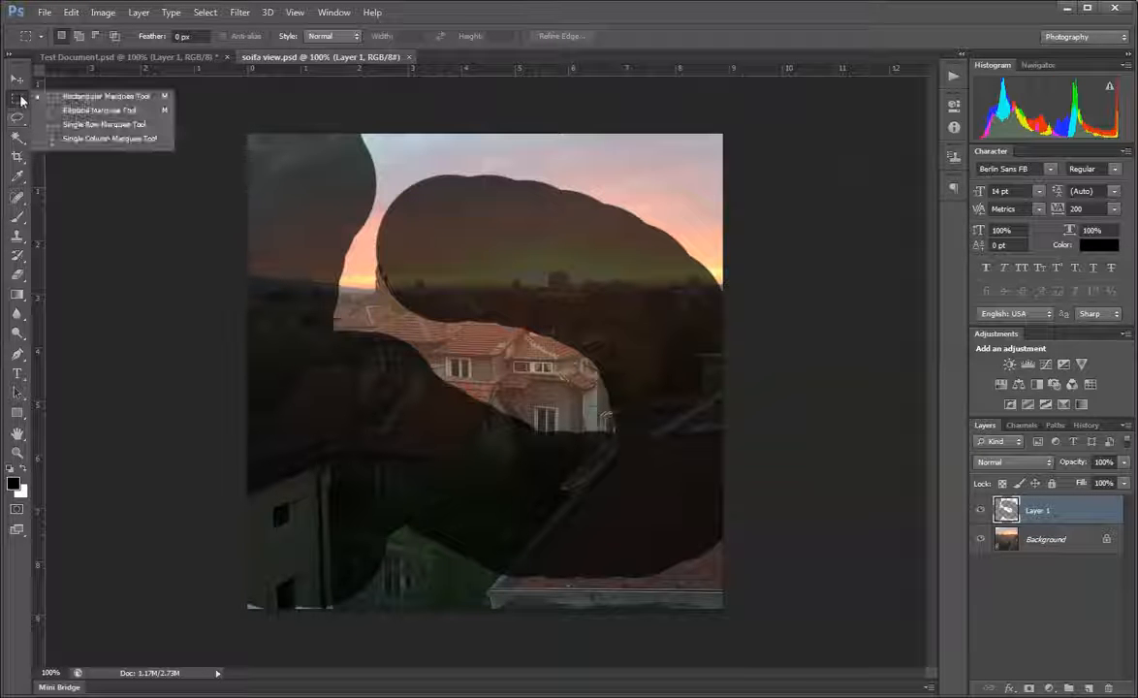
pyautogui.click(16, 118)
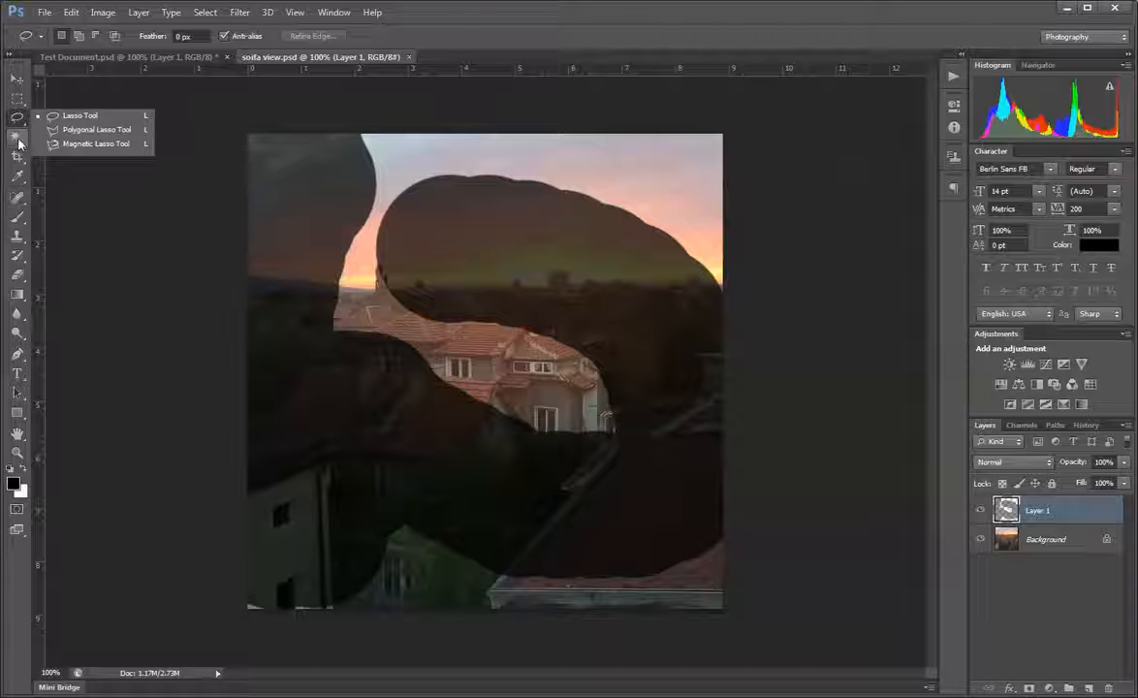
pyautogui.click(16, 136)
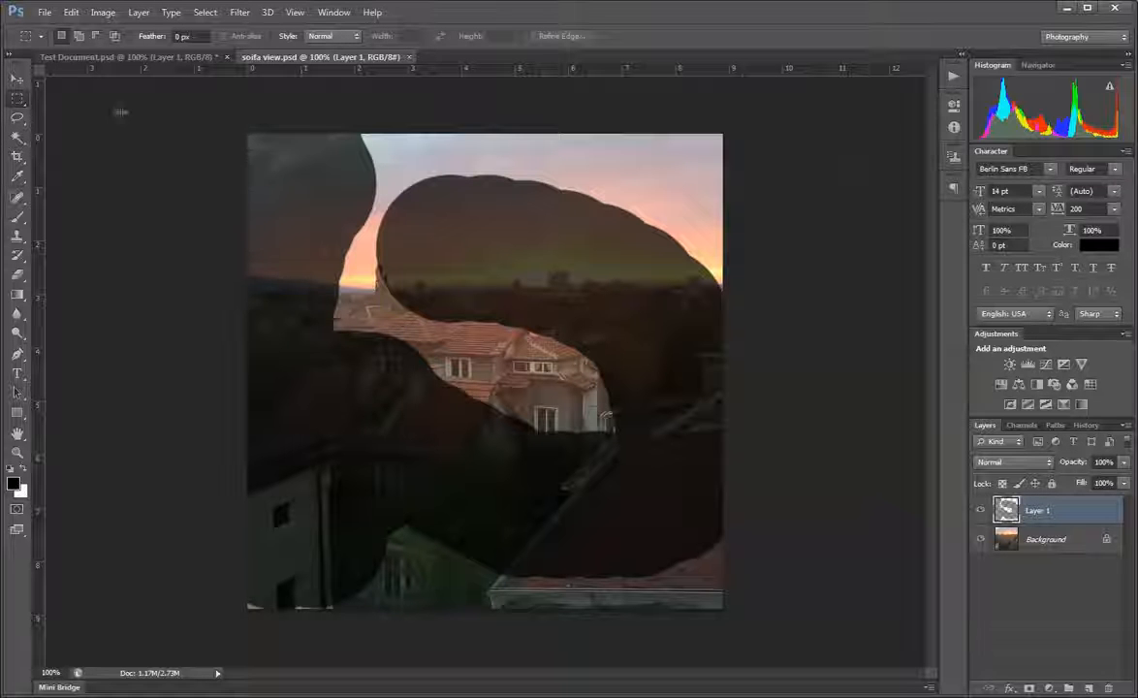
pyautogui.moveTo(284, 153); pyautogui.dragTo(559, 402)
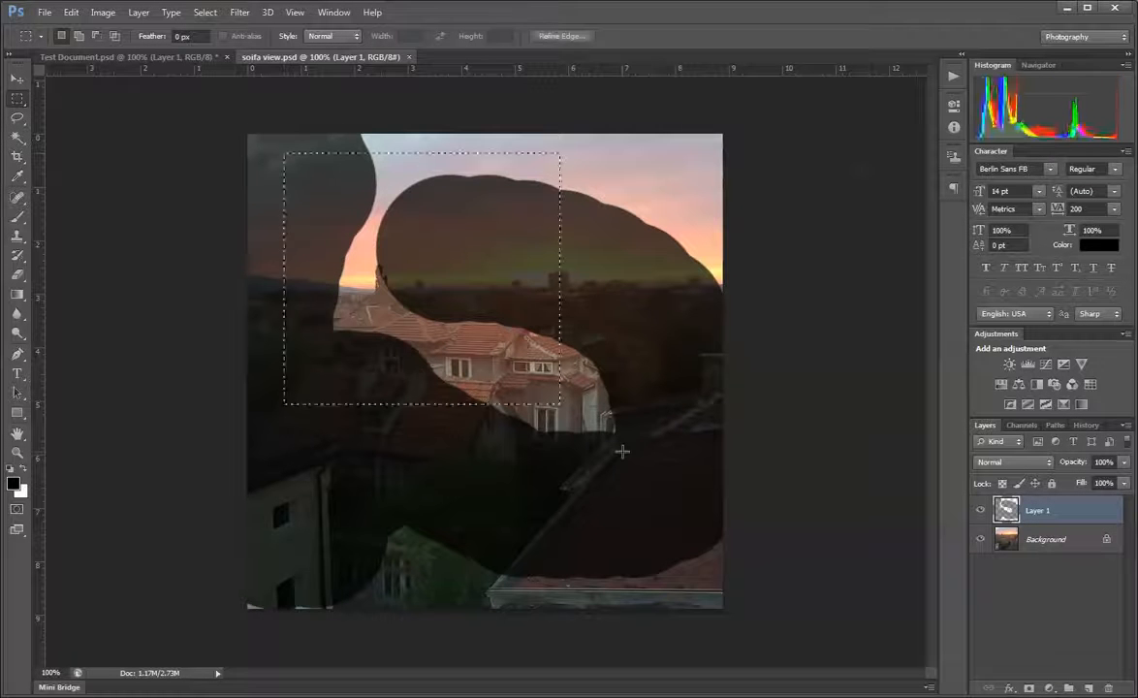
pyautogui.click(613, 449)
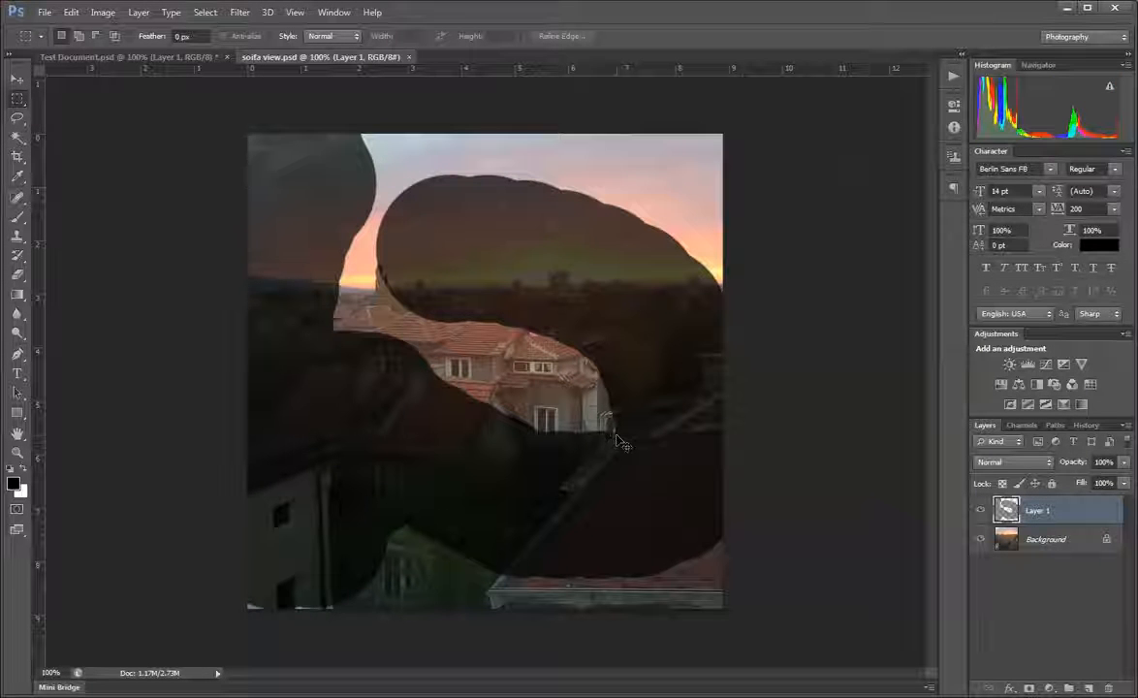
# - Select the whole canvas, copy the painted Layer 1 and paste it into Test Document.psd
pyautogui.hotkey('ctrl', 'a')
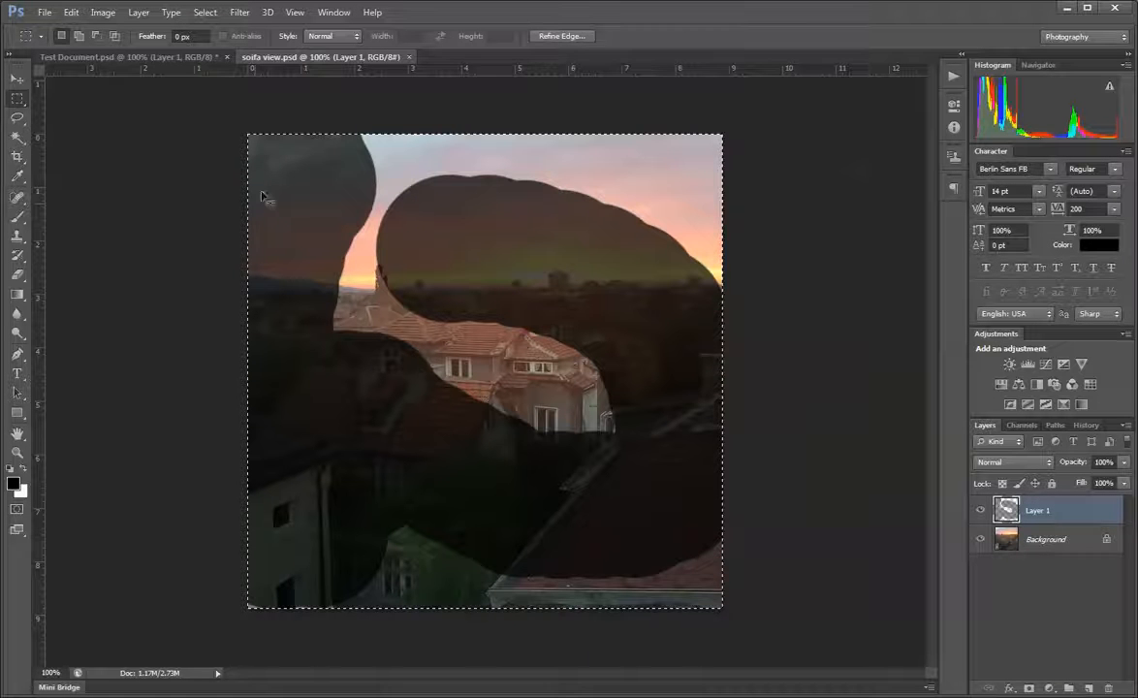
pyautogui.click(74, 14)
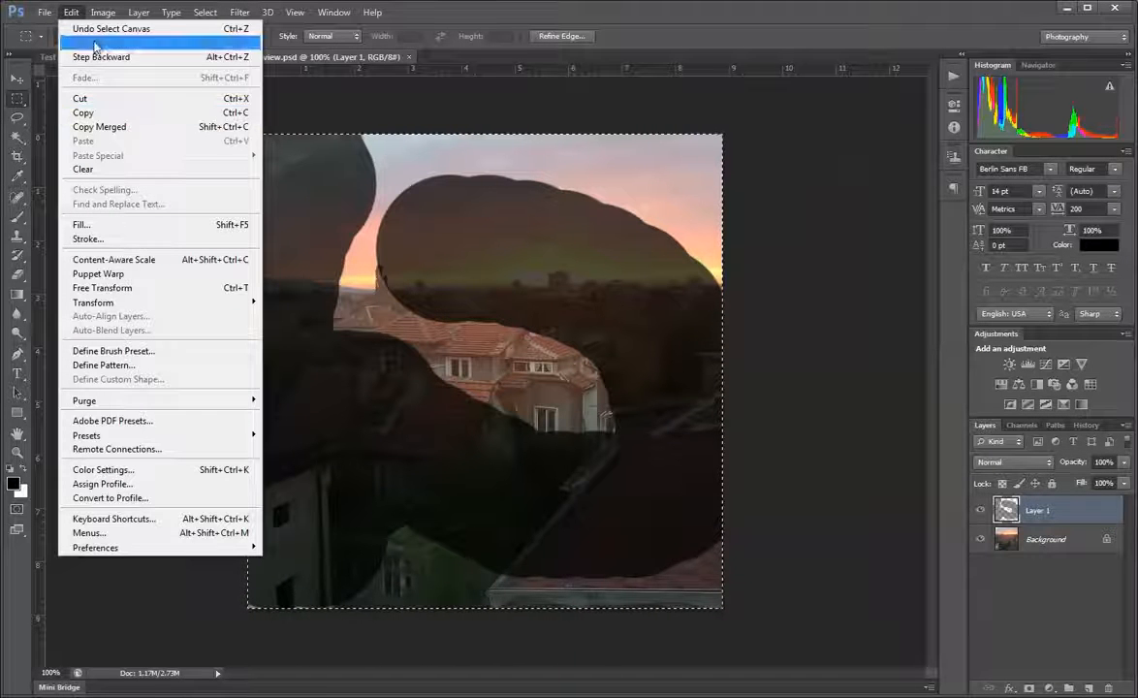
pyautogui.click(71, 13)
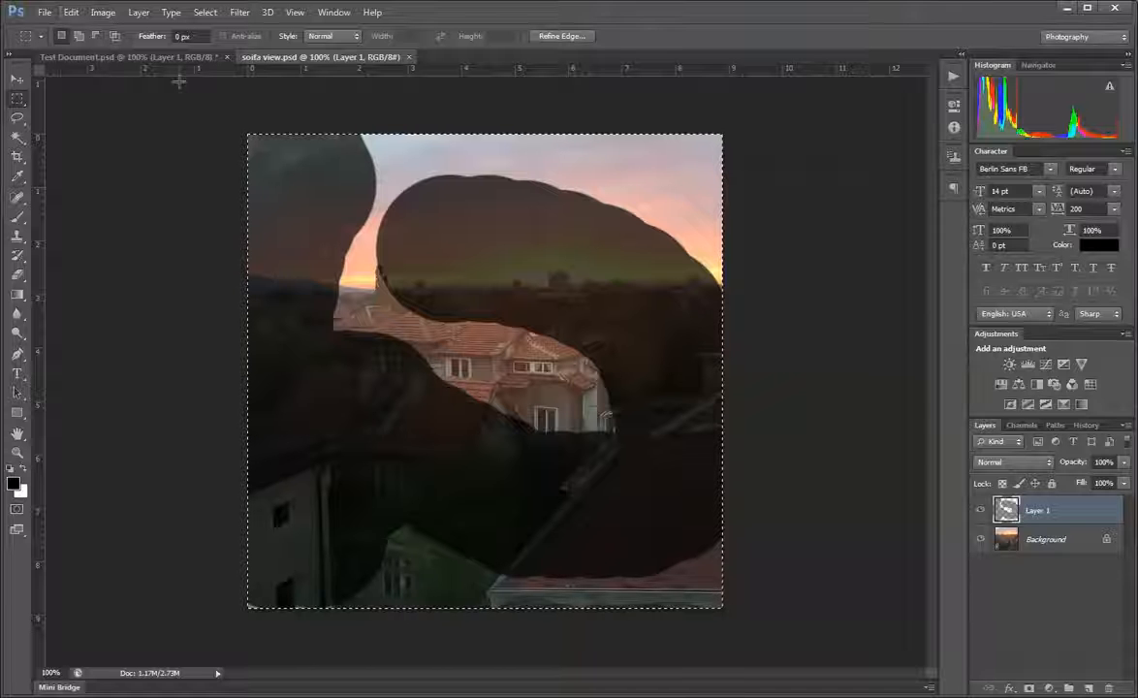
pyautogui.click(161, 57)
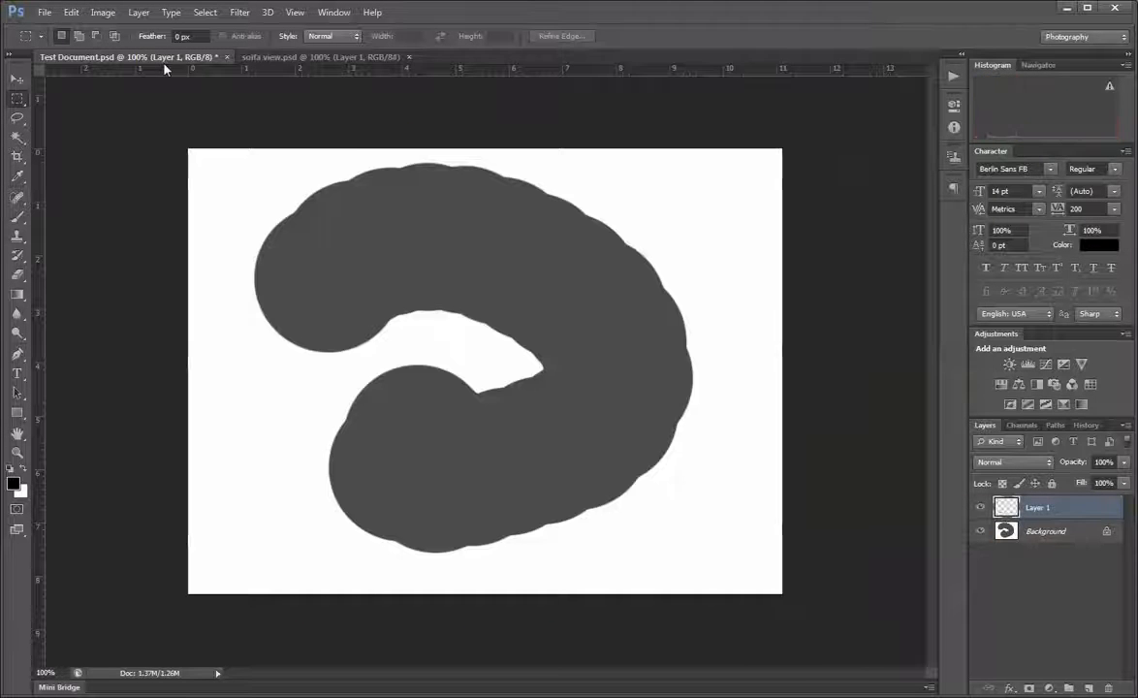
pyautogui.hotkey('ctrl', 'v')
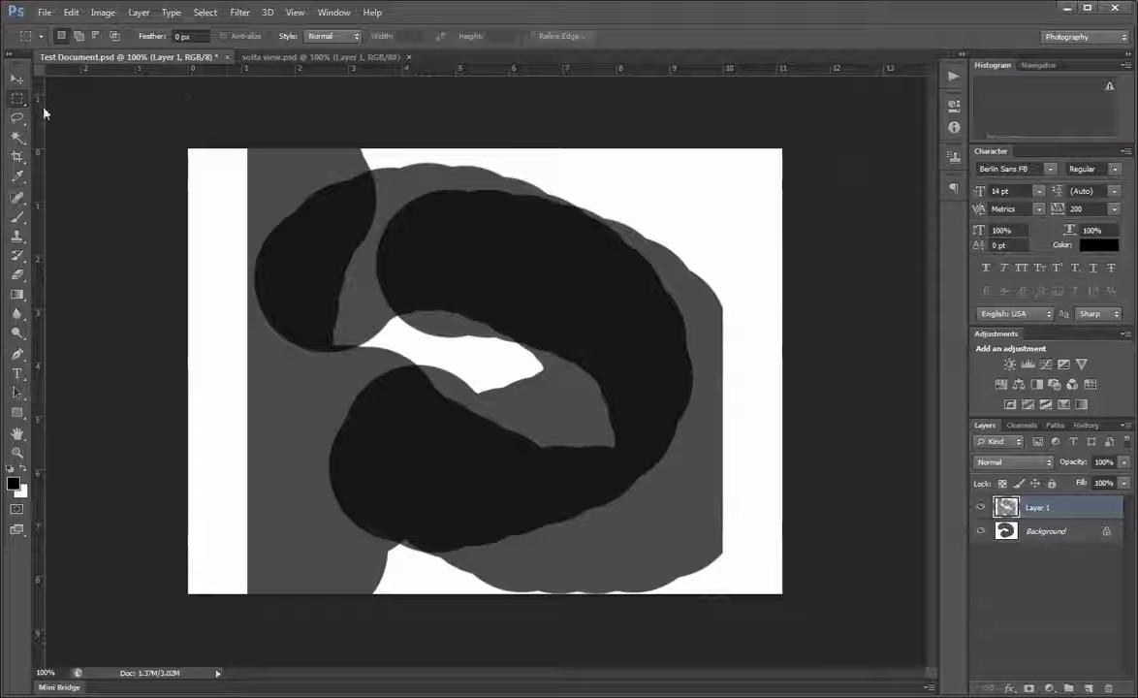
# - Copy the Background photo of soifa view.psd and paste it as a new layer into Test Document.psd
pyautogui.click(275, 55)
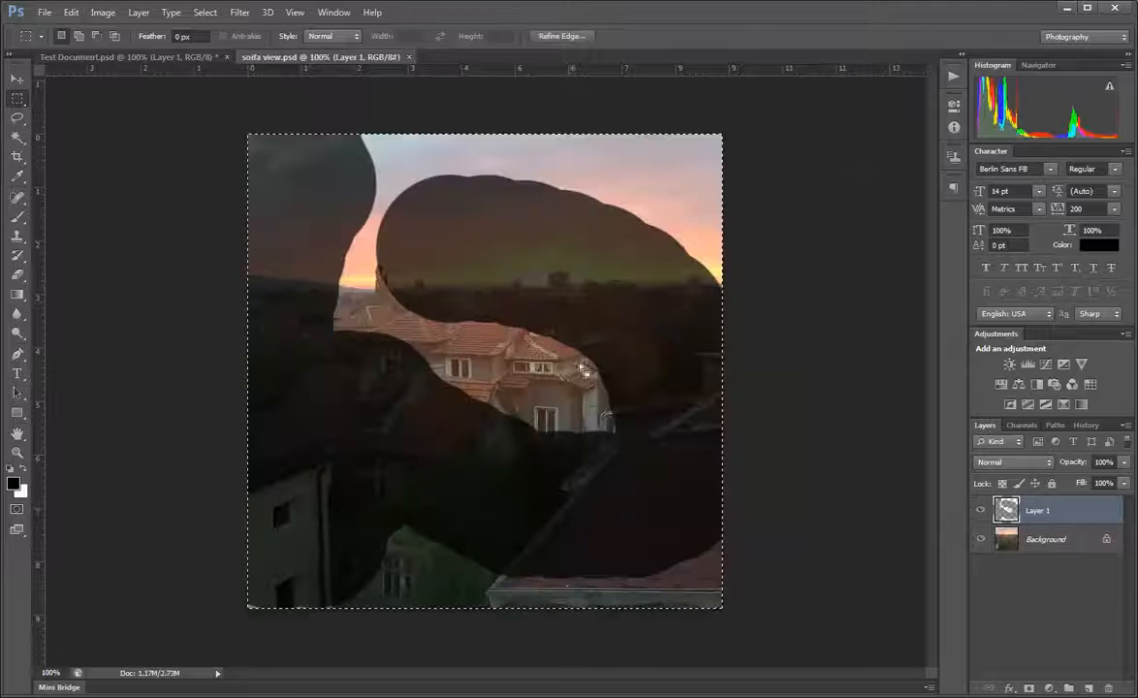
pyautogui.click(1047, 541)
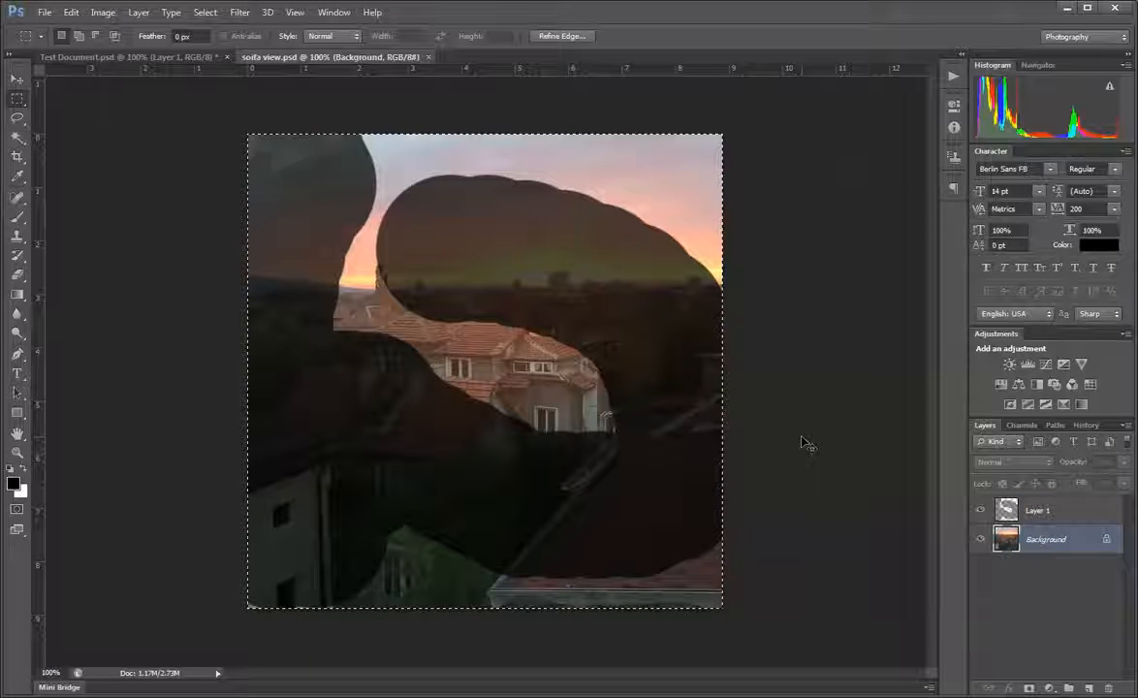
pyautogui.click(131, 57)
pyautogui.hotkey('ctrl', 'v')
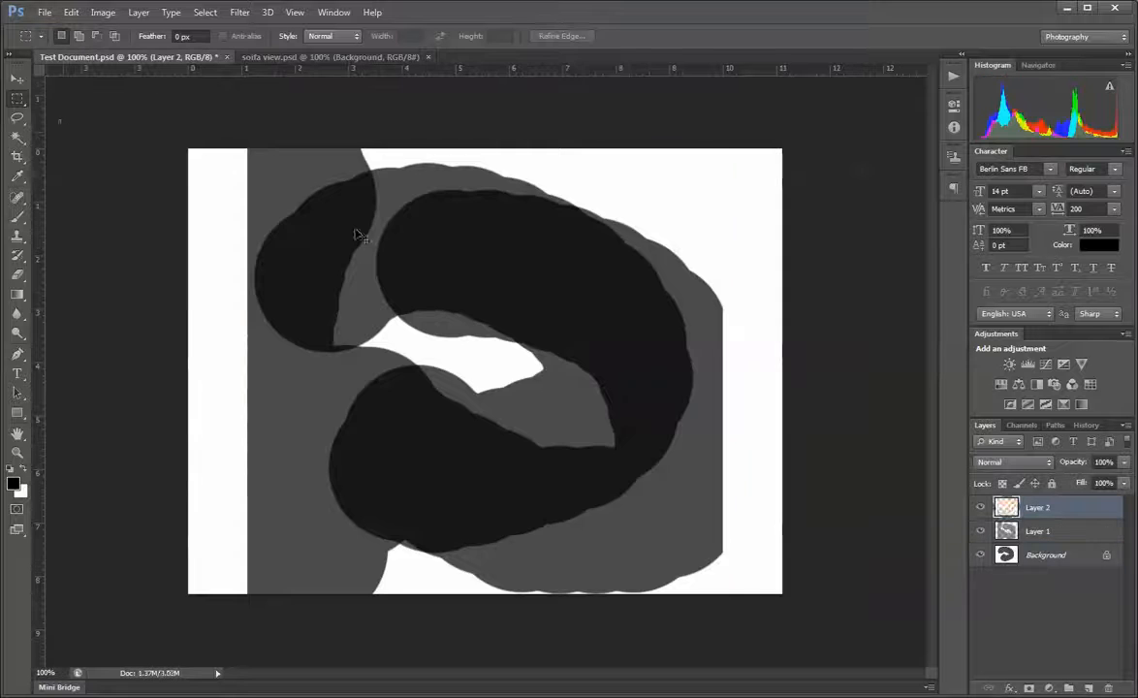
# - Move the pasted photo horizontally to the right with the Move tool until it covers the canvas's right edge
pyautogui.click(16, 82)
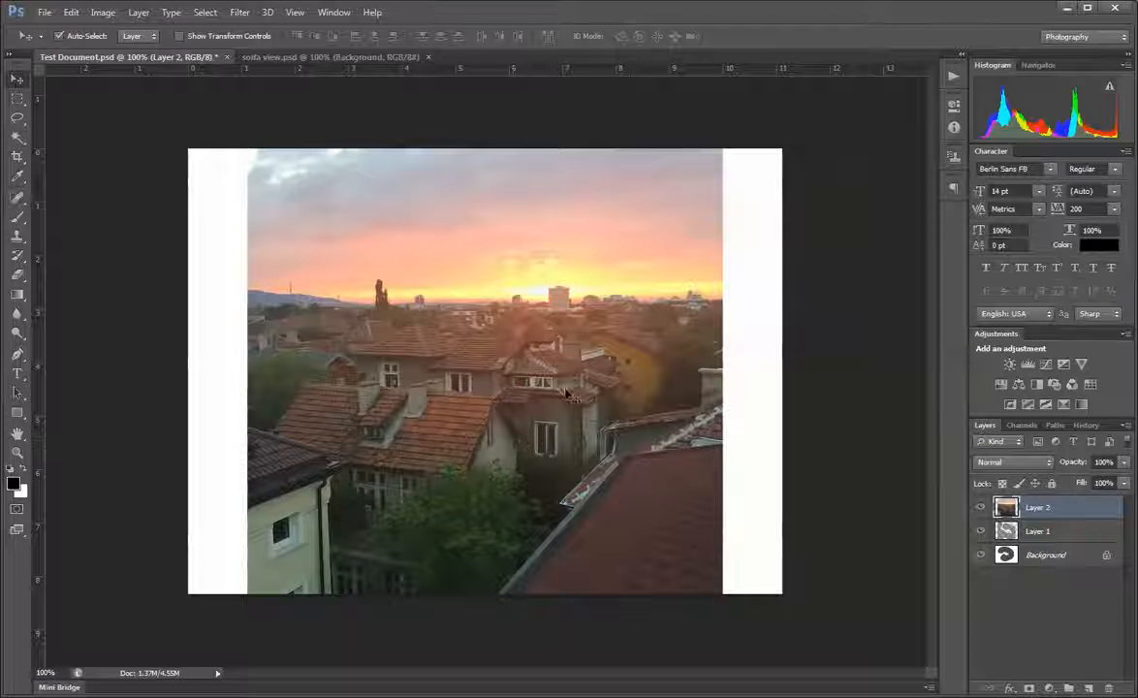
pyautogui.moveTo(480, 357); pyautogui.dragTo(625, 357)
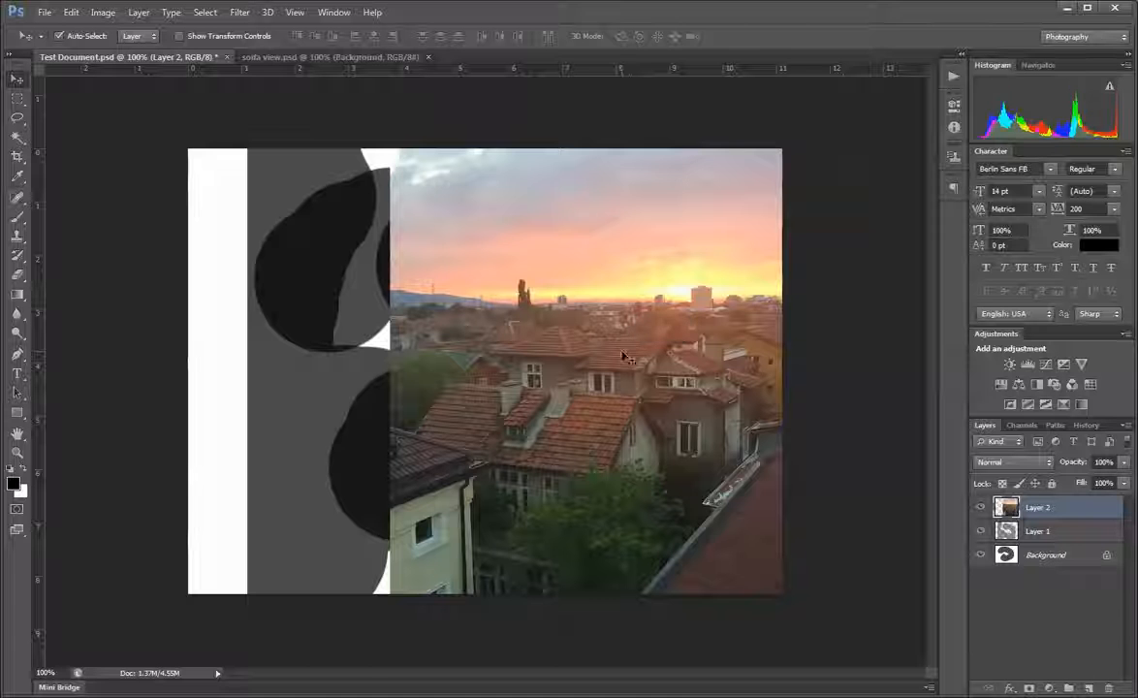
# - Switch between the two open documents, ending on soifa view.psd
pyautogui.click(279, 57)
pyautogui.click(128, 58)
pyautogui.click(279, 58)
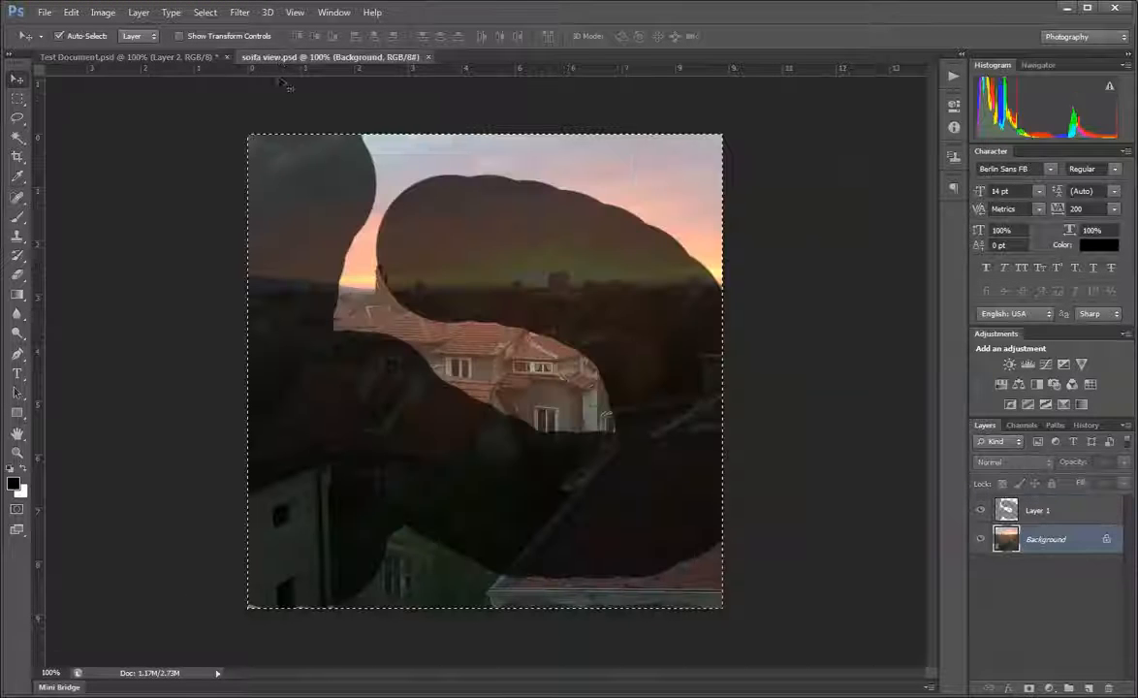